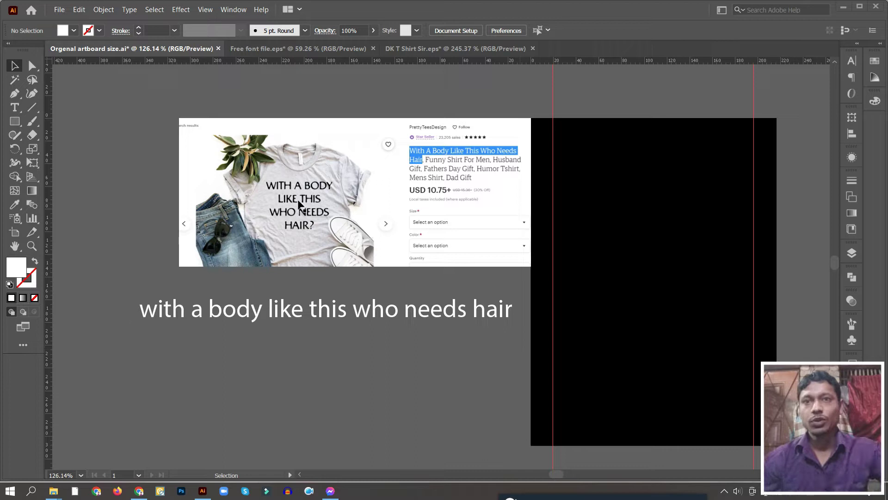
Step: Select the lowercase slogan text, then bring up Google search in Chrome
click(344, 316)
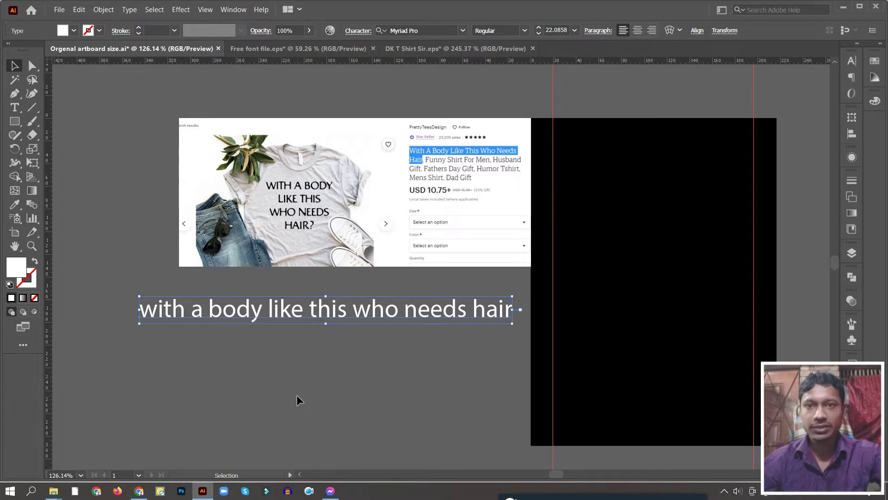
click(141, 492)
Step: Search Google for the pasted slogan and show its image results
click(364, 246)
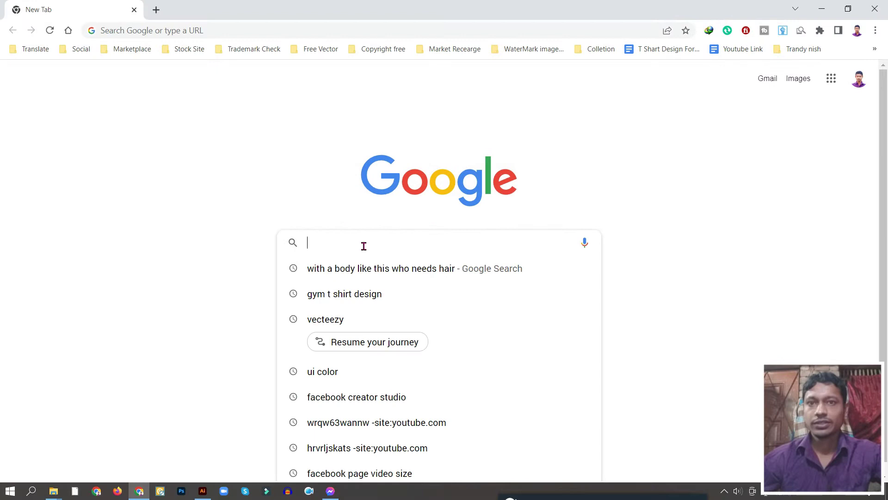
key(Down)
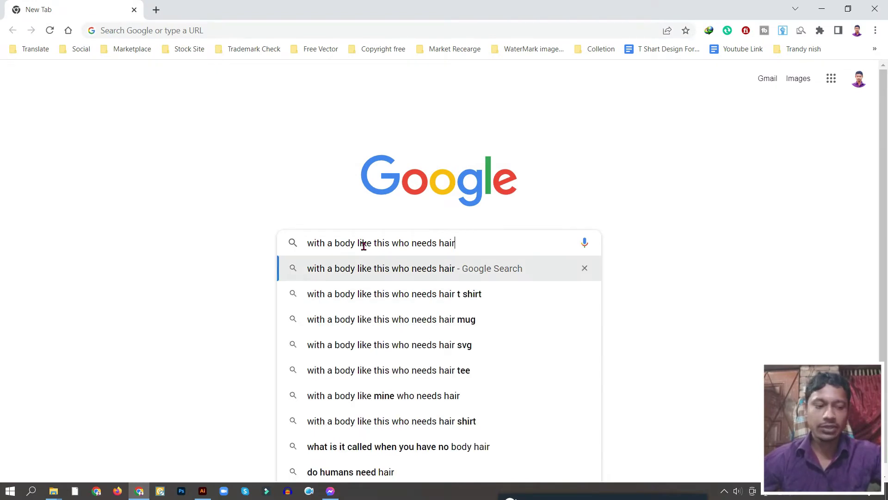
key(Return)
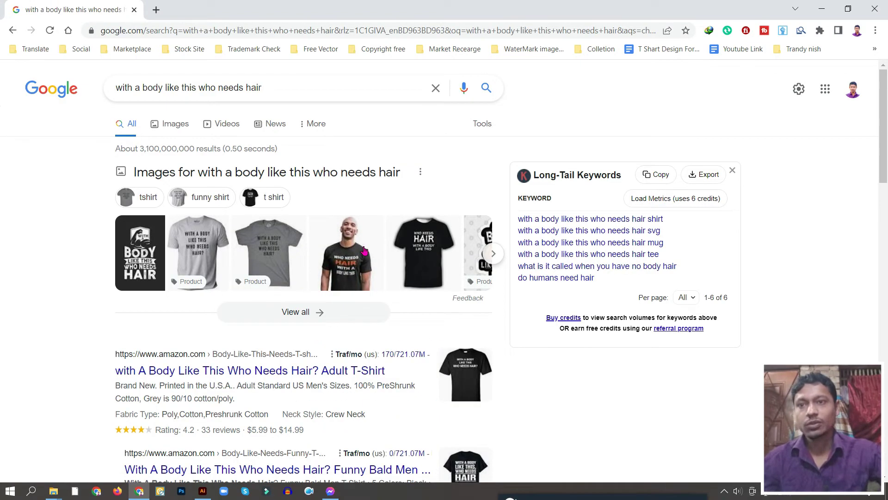
click(168, 125)
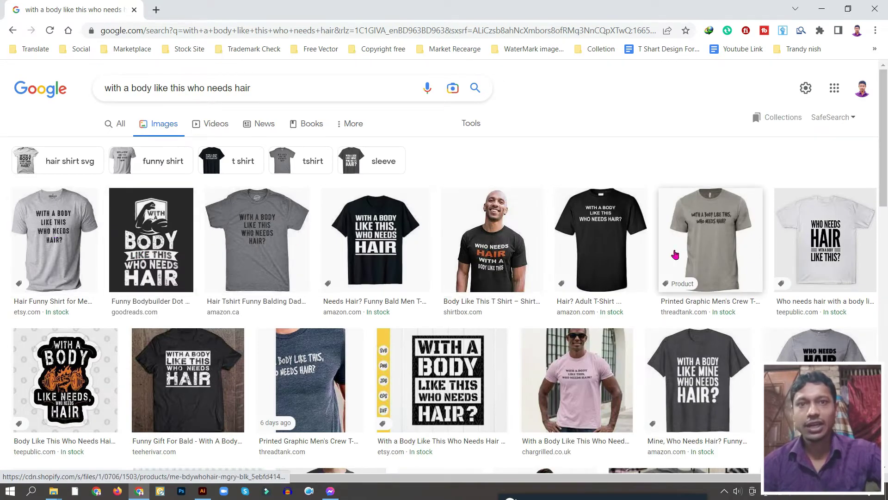
mouse_move(139, 240)
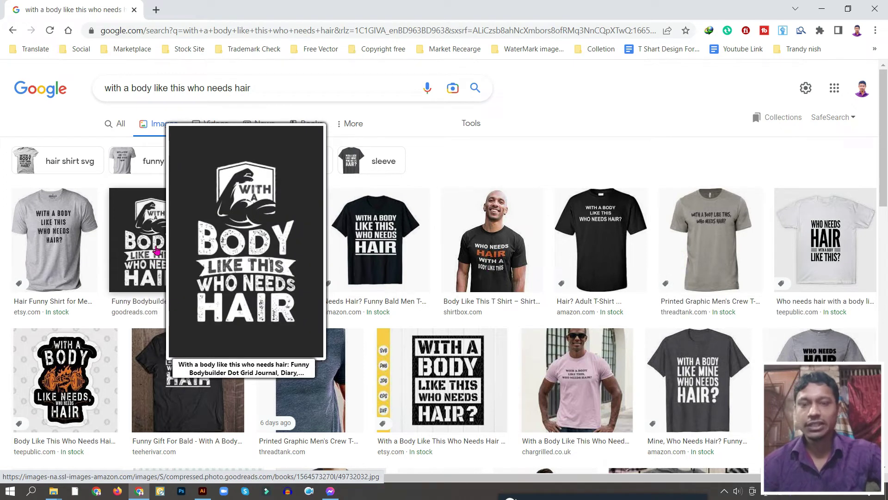
Step: Capture the bodybuilder HAIR design with Lightshot and paste it beside the reference in Illustrator
key(Print)
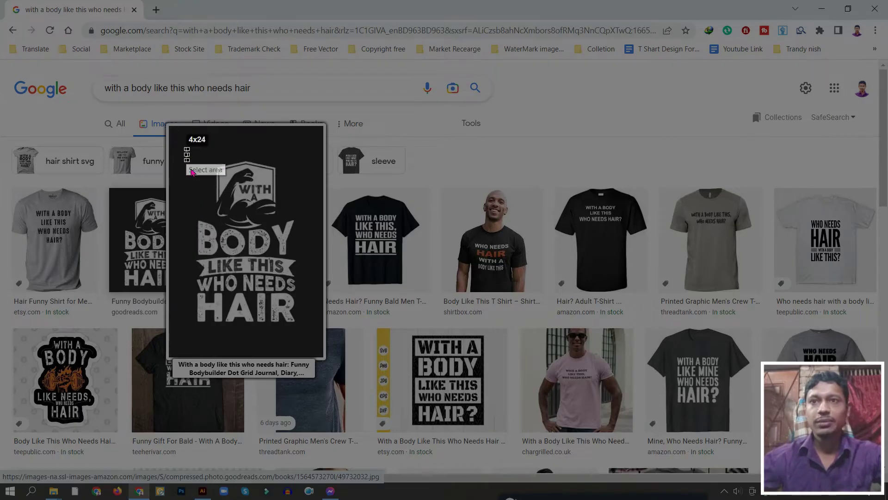
drag(191, 172, 311, 338)
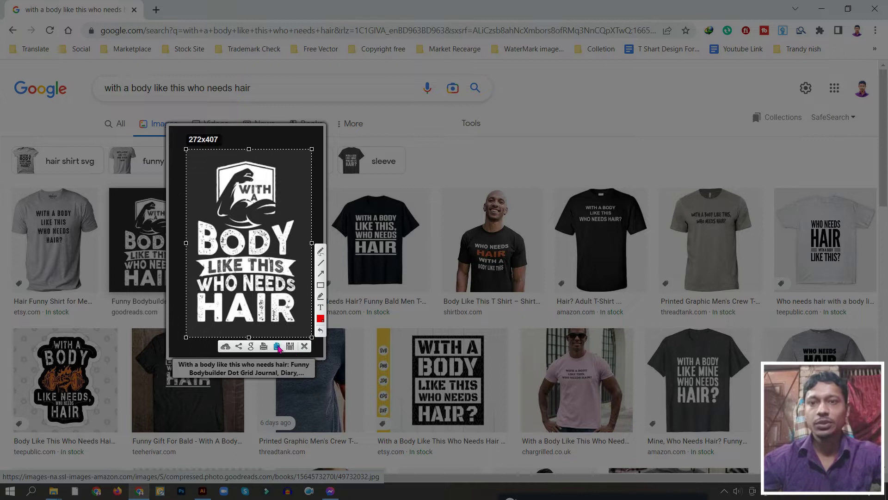
click(279, 348)
click(202, 491)
key(ctrl+v)
drag(453, 237, 472, 200)
Step: Browse the slogan image results further, then minimize Chrome
key(alt+Tab)
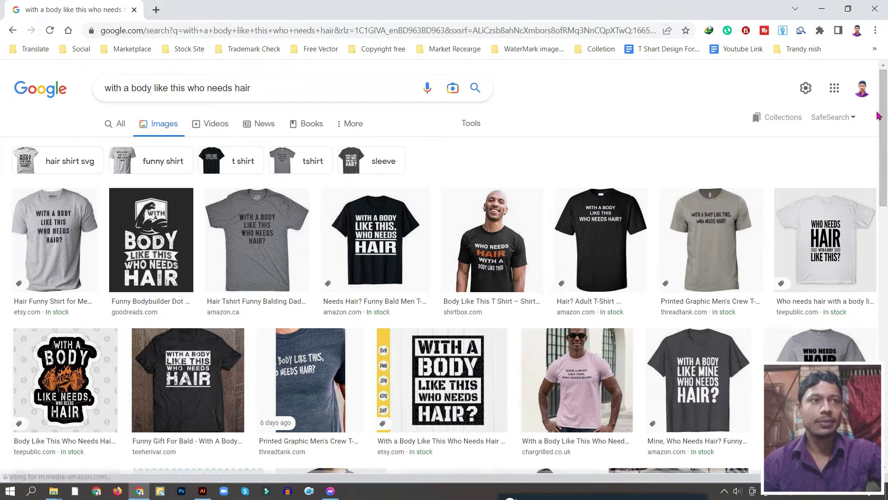
drag(884, 112, 887, 169)
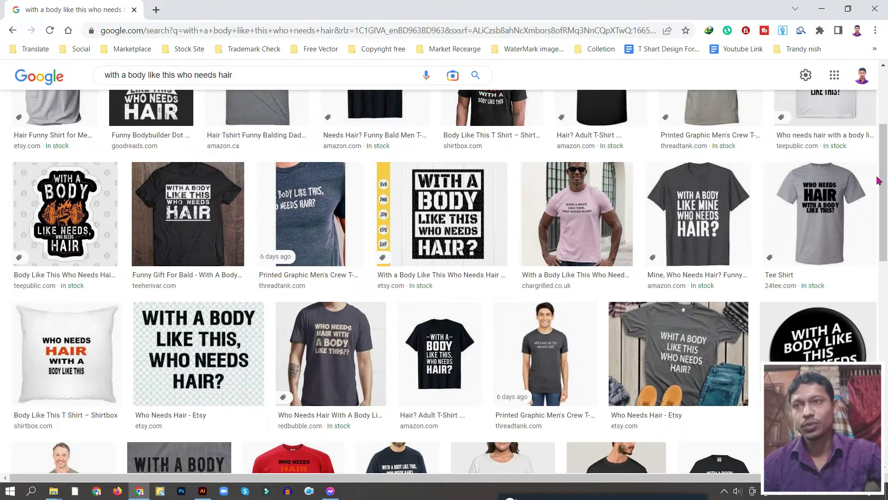
scroll(136, 268, up, 4)
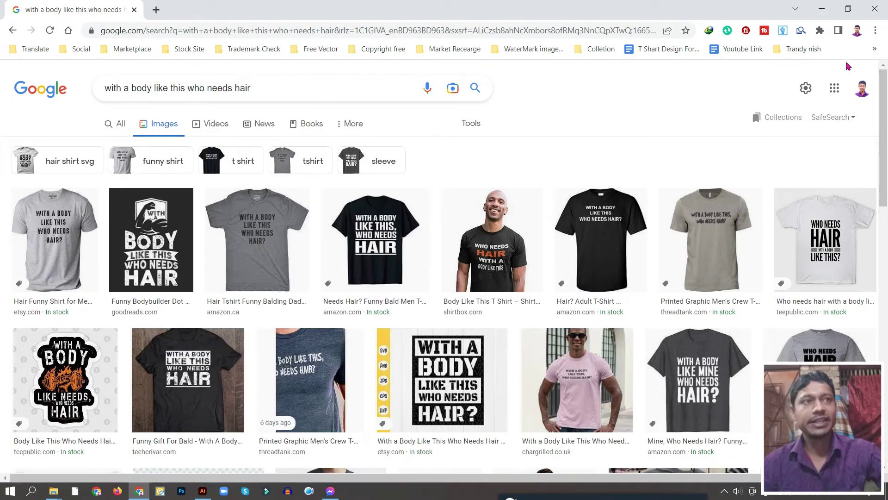
click(822, 9)
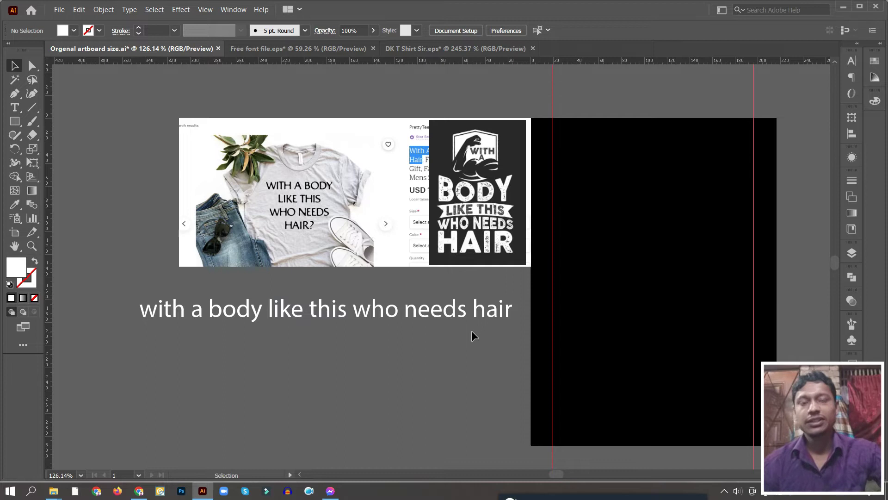
Step: Convert the slogan to UPPERCASE via Type > Change Case
click(188, 320)
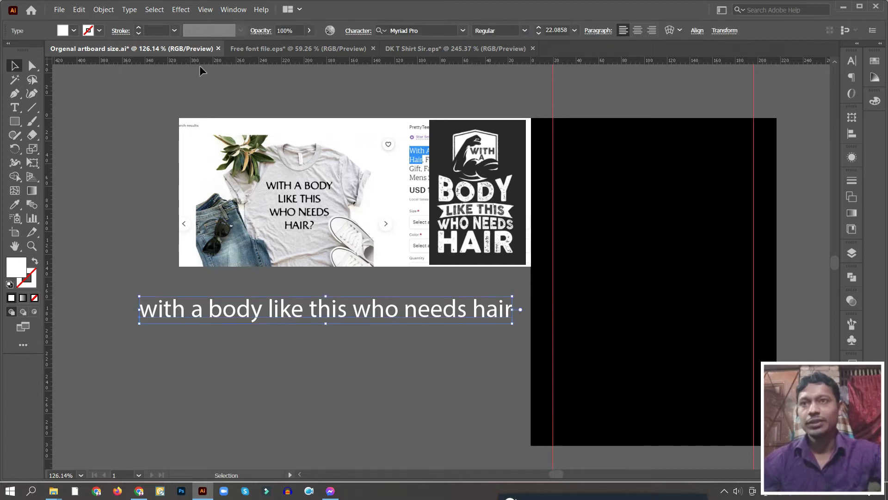
click(130, 10)
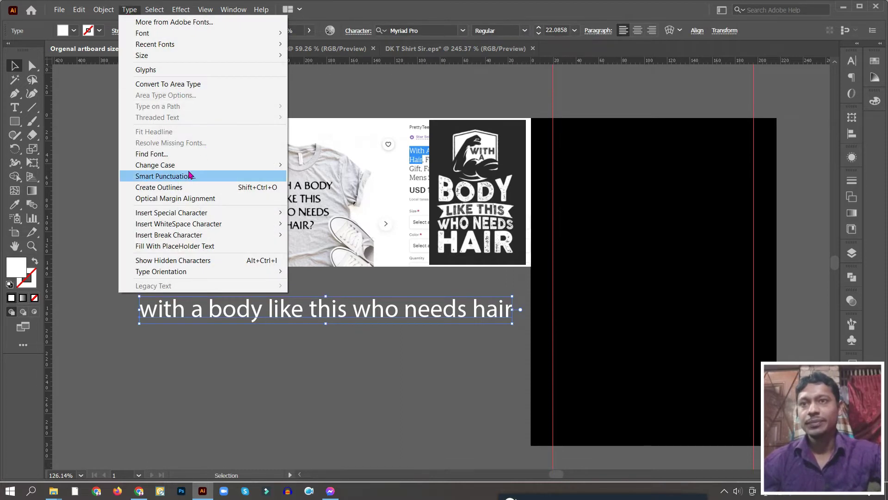
click(314, 165)
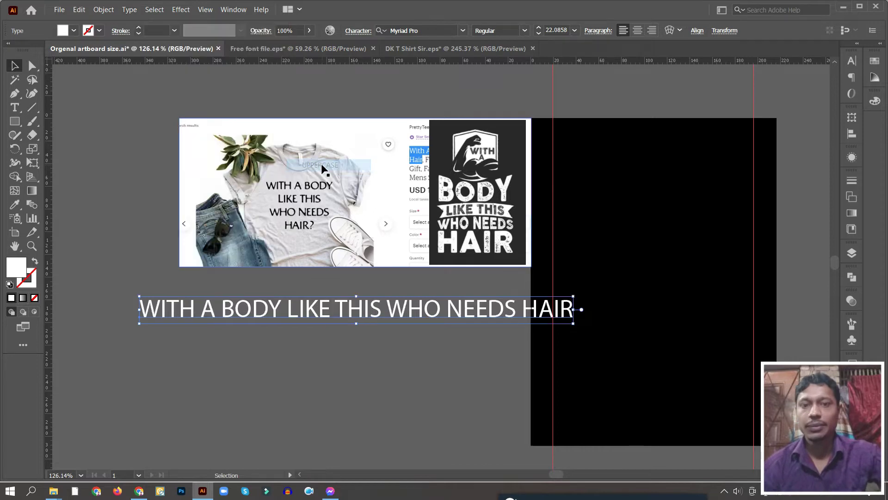
click(307, 324)
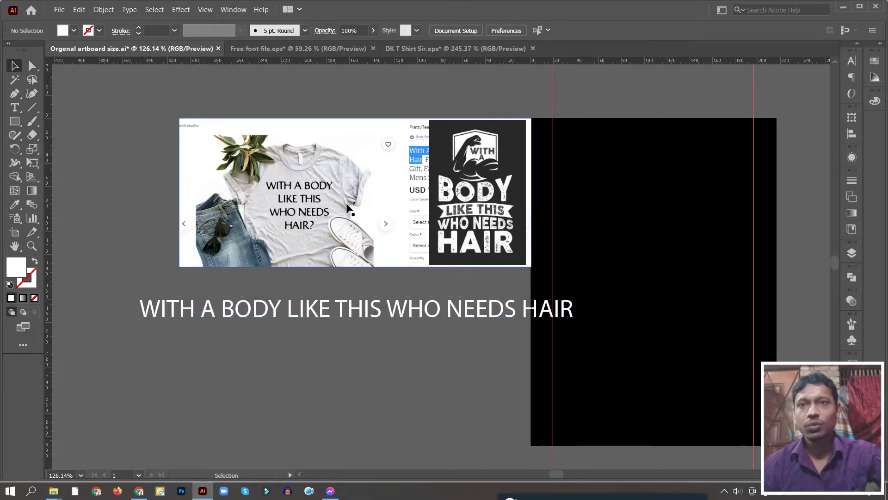
Step: Break the slogan into five lines: WITH A, BODY, LIKE THIS, WHO NEEDS, HAIR
click(15, 108)
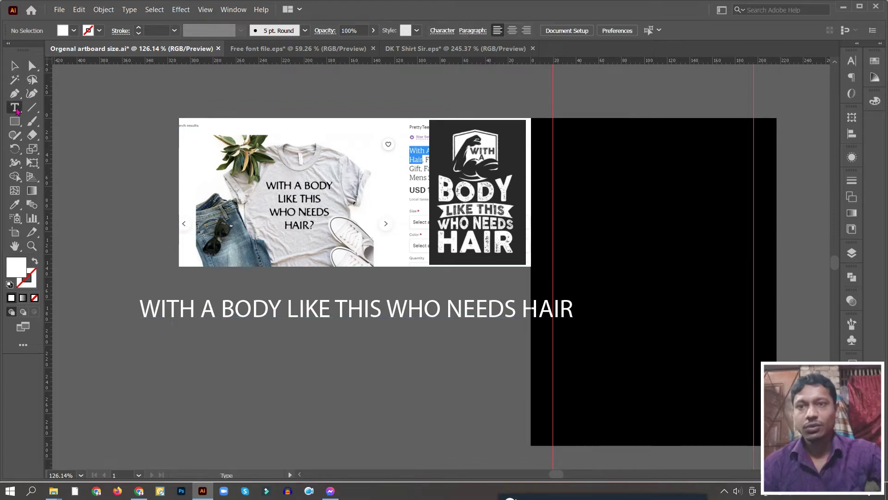
click(222, 312)
key(Return)
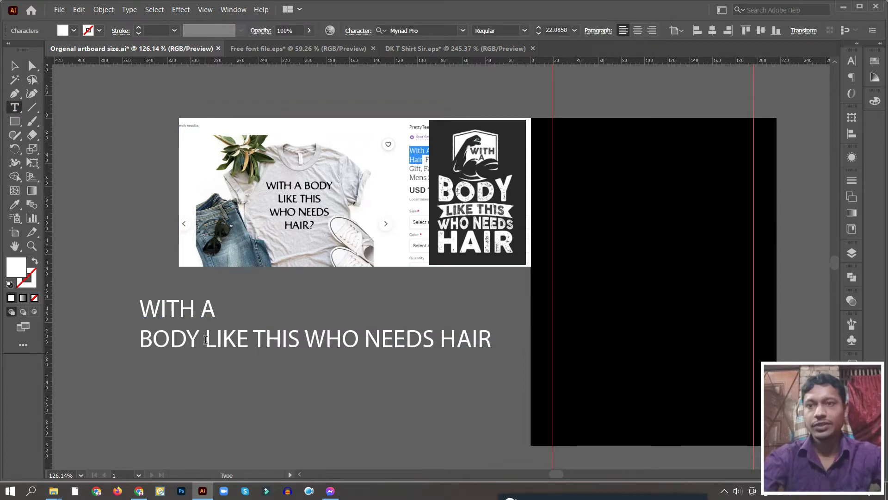
click(200, 340)
key(Return)
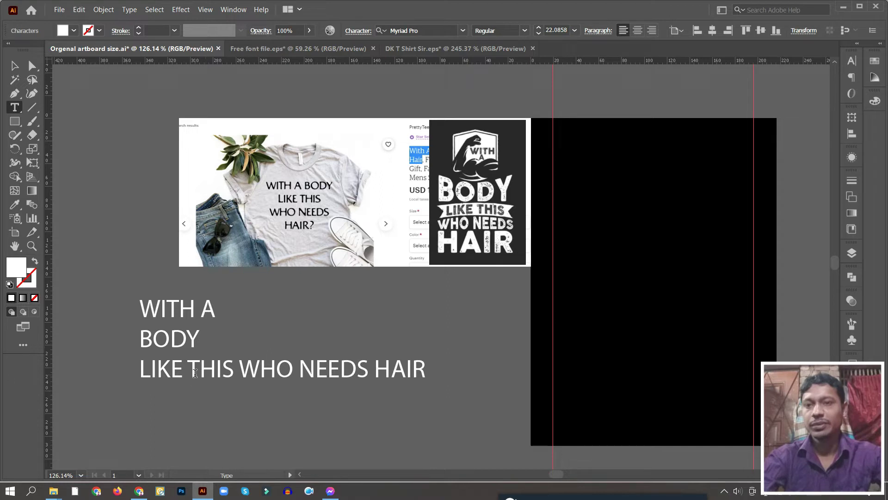
click(241, 370)
key(Return)
click(271, 399)
key(Return)
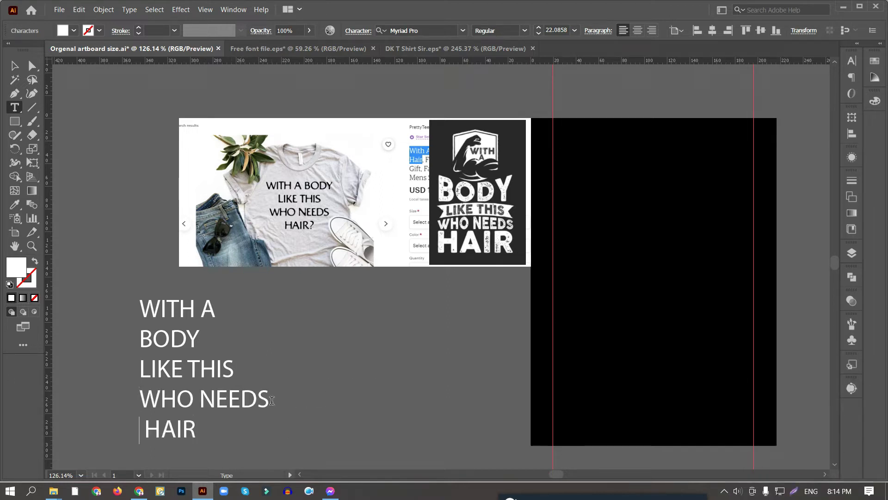
click(15, 65)
click(60, 9)
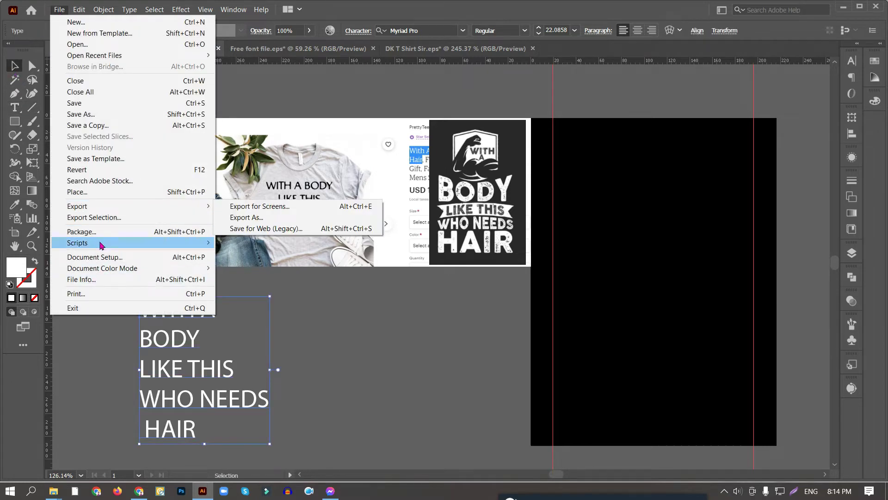
Step: Move the stacked slogan further to the right
click(231, 295)
scroll(324, 252, down, 2)
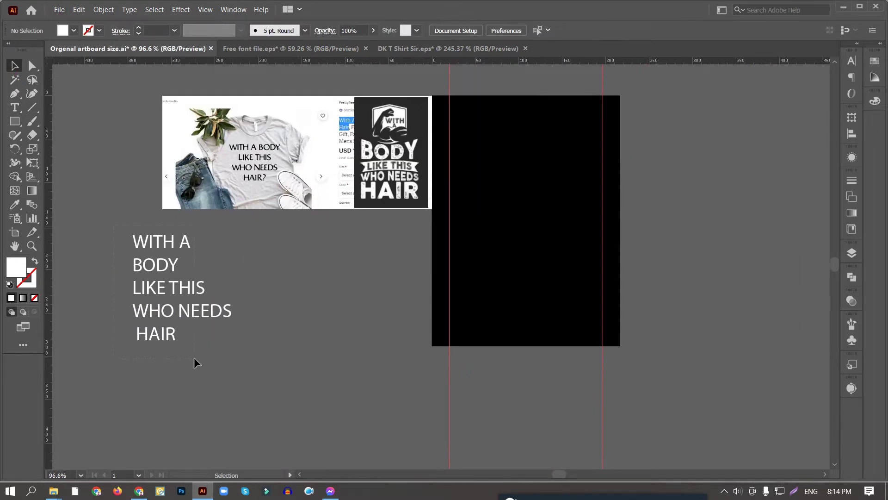
drag(167, 333, 307, 339)
scroll(258, 259, up, 1)
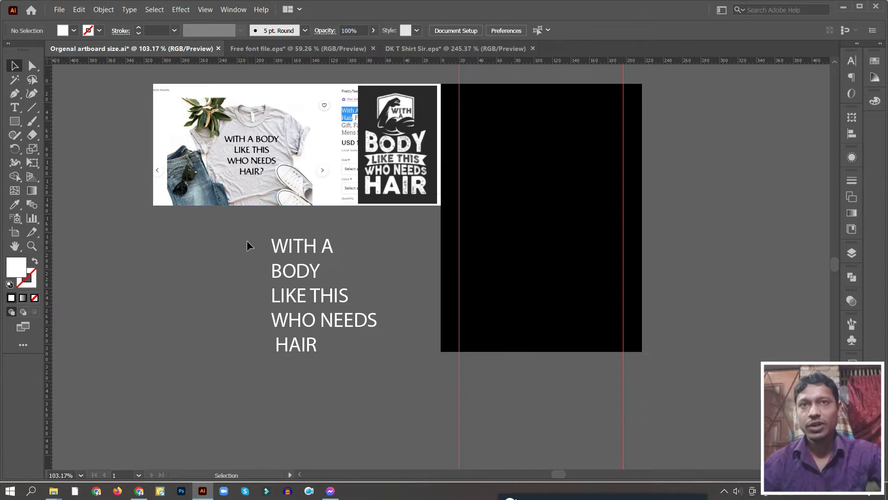
Step: Set the stacked slogan's font to PrequelDemo-Regular
click(323, 363)
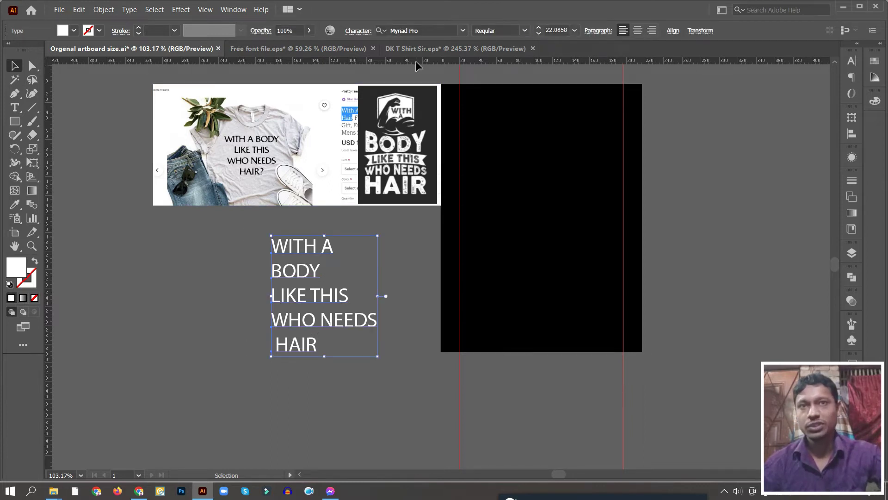
click(416, 30)
text(prequel)
key(Return)
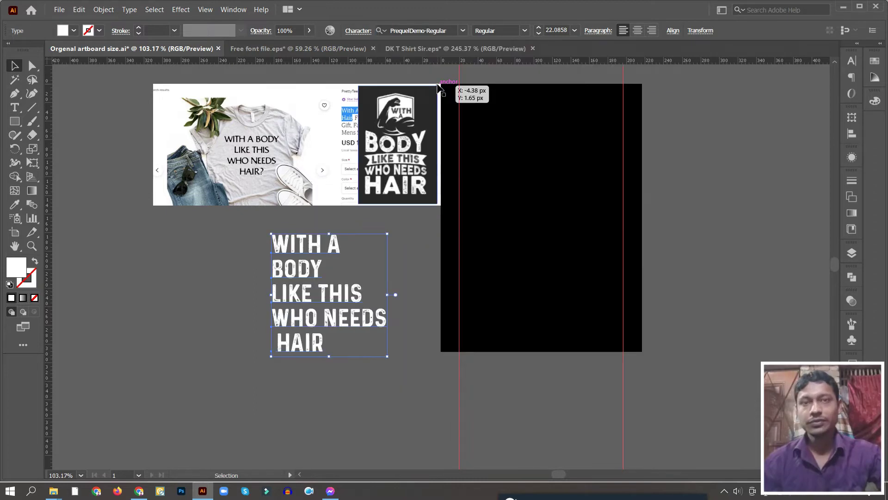
click(217, 321)
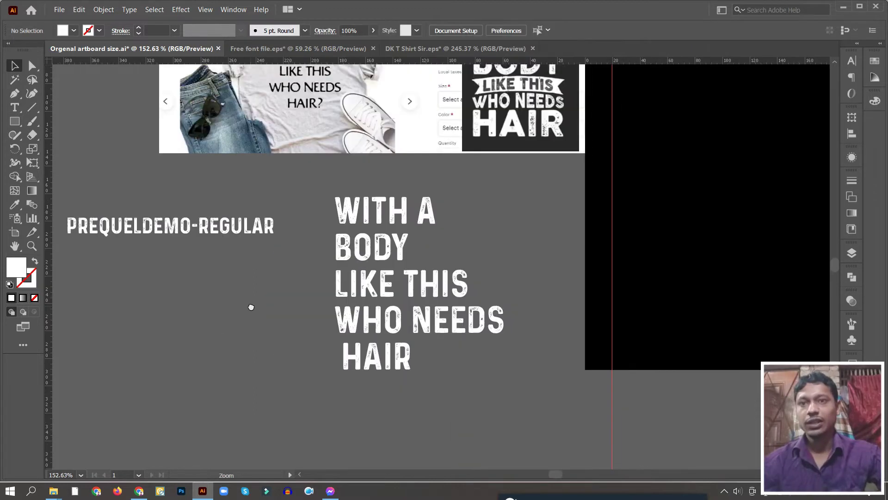
click(206, 208)
click(229, 275)
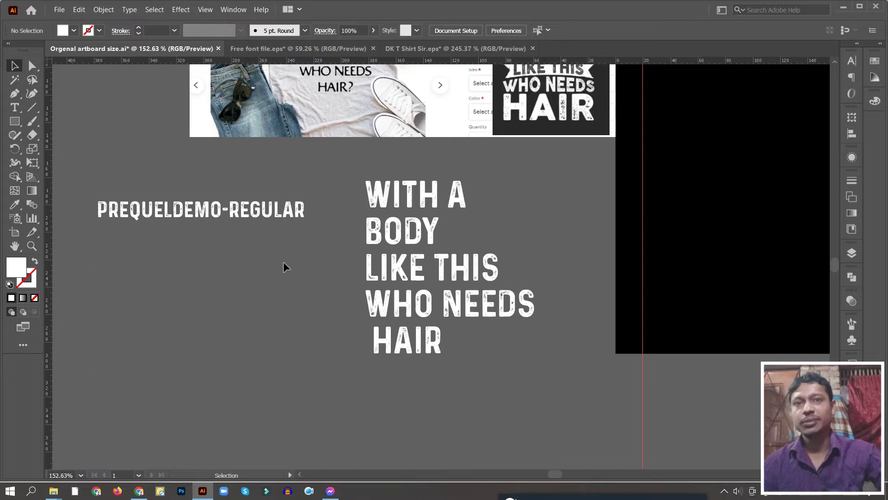
Step: Place a copy of the slogan onto the black artboard
scroll(217, 281, down, 3)
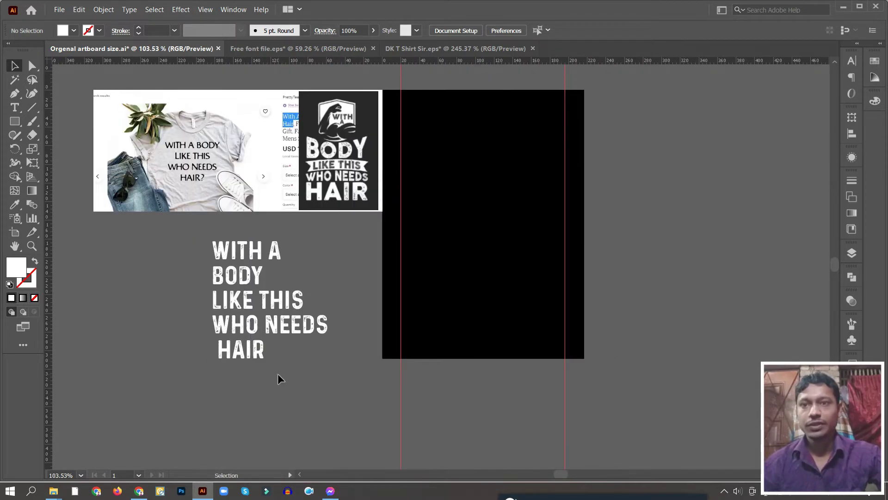
click(253, 300)
mouse_move(250, 280)
mouse_down()
mouse_move(471, 221)
mouse_move(360, 267)
mouse_up()
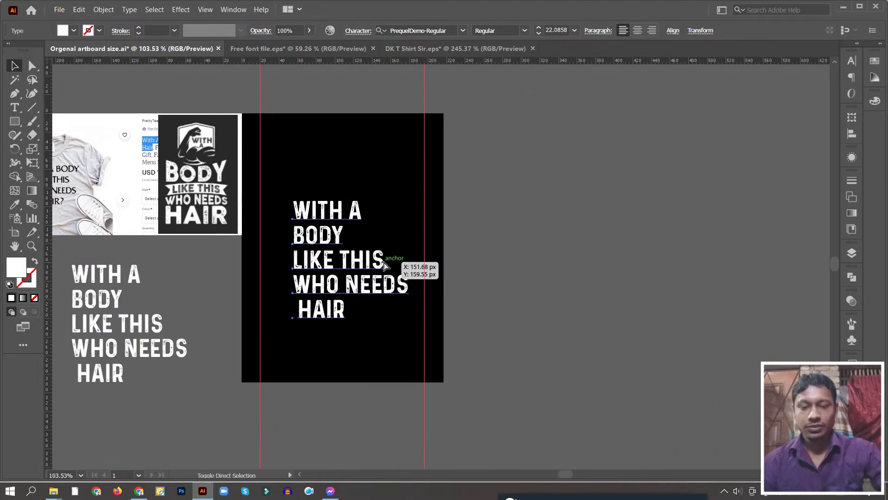
Step: Outline the slogan, then enlarge HAIR to the full width, centred under WHO NEEDS
key(ctrl+shift+o)
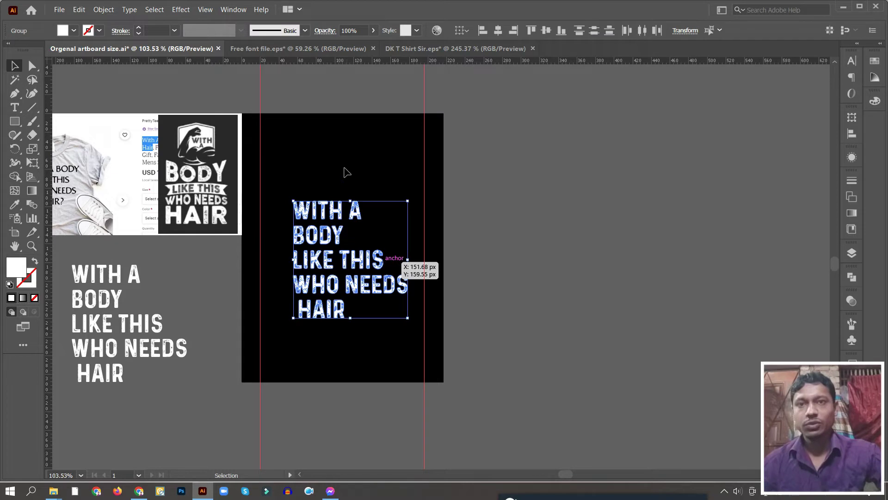
click(376, 190)
click(333, 311)
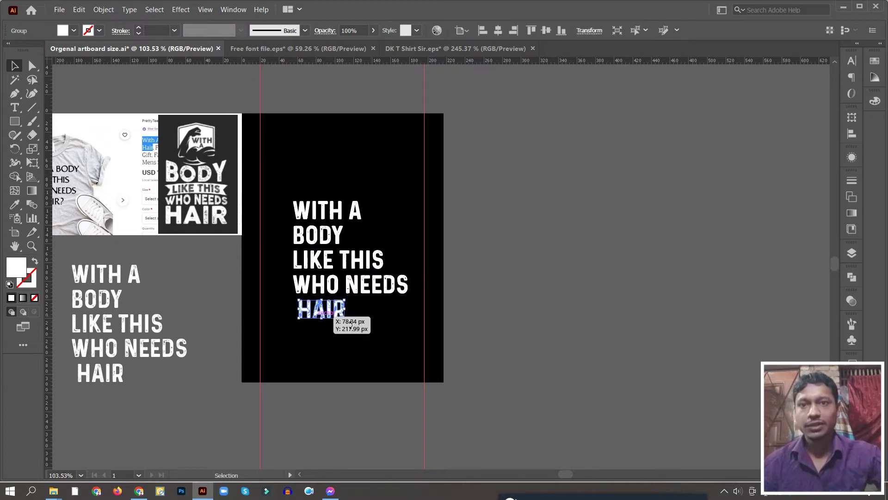
mouse_move(336, 309)
mouse_down()
mouse_move(357, 308)
mouse_move(425, 367)
mouse_up()
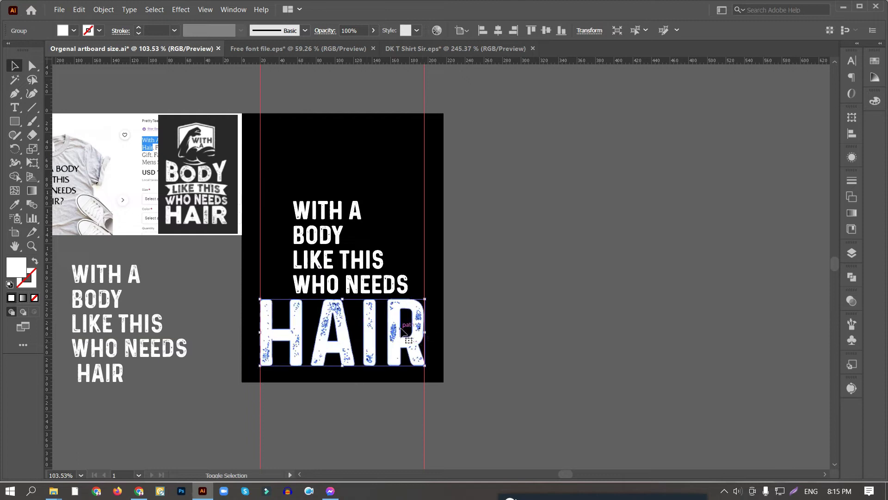
drag(333, 211, 333, 161)
drag(324, 235, 329, 200)
Step: Scale BODY to span the artboard width and enlarge the WITH A line
drag(384, 273, 401, 292)
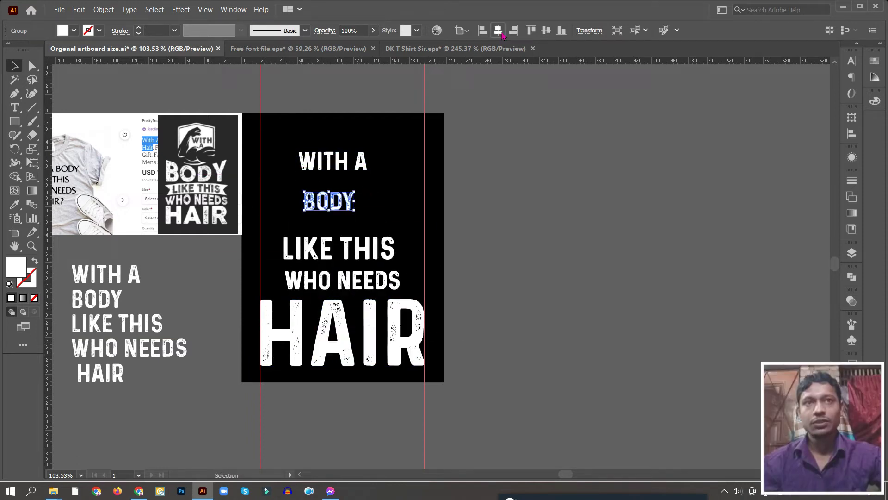
key(shift+Right)
key(shift+Right)
drag(370, 204, 425, 211)
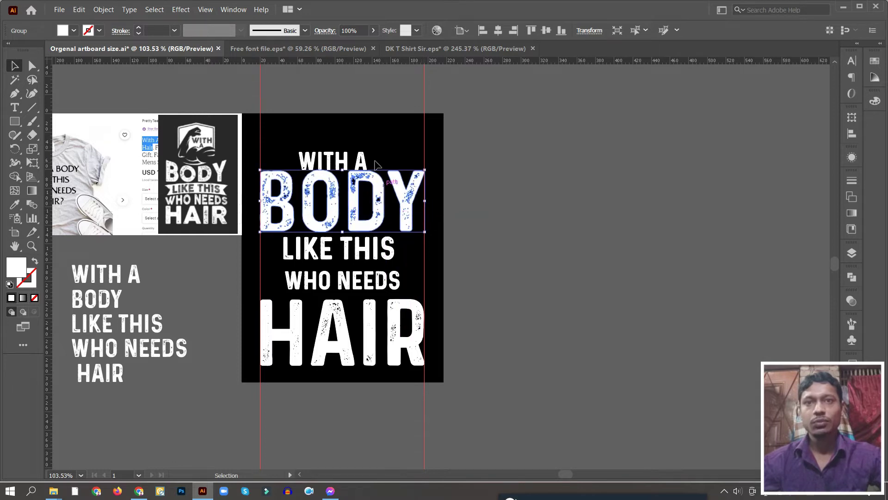
click(378, 161)
drag(370, 153, 440, 168)
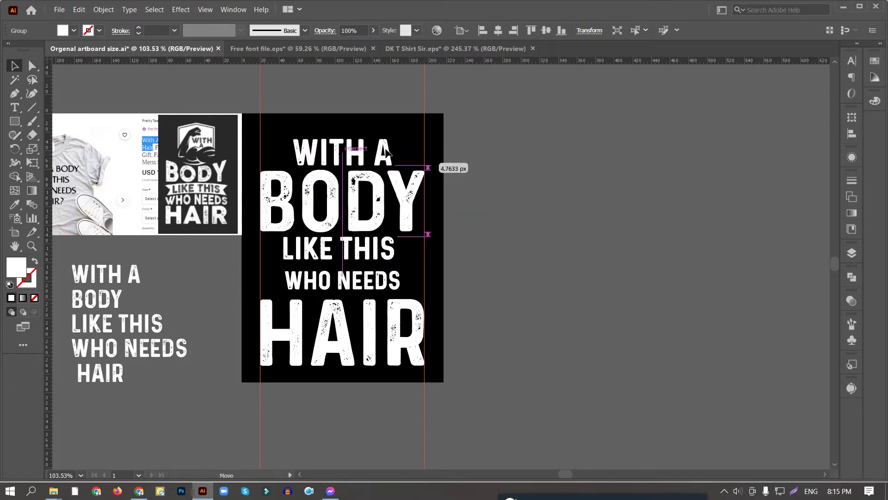
key(ctrl+shift+a)
alt+click(444, 177)
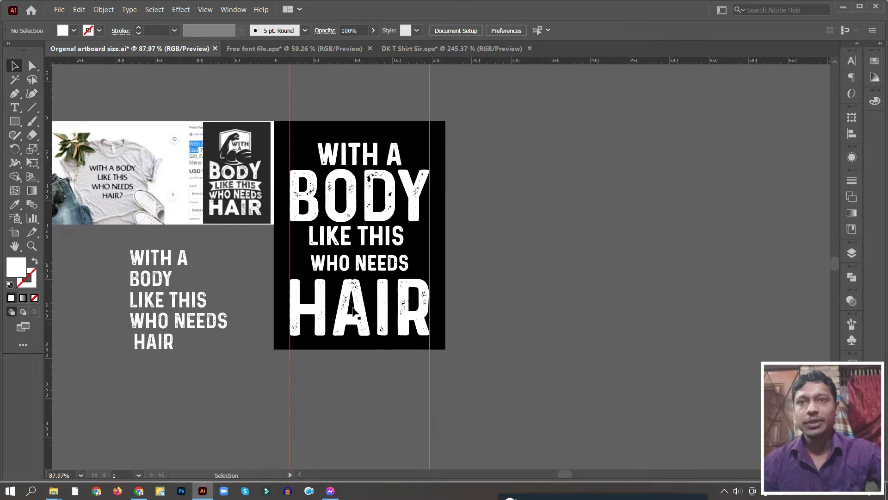
Step: Pan to compare the design with the reference T-shirt images, then return to the browser
scroll(157, 158, up, 5)
drag(283, 200, 312, 216)
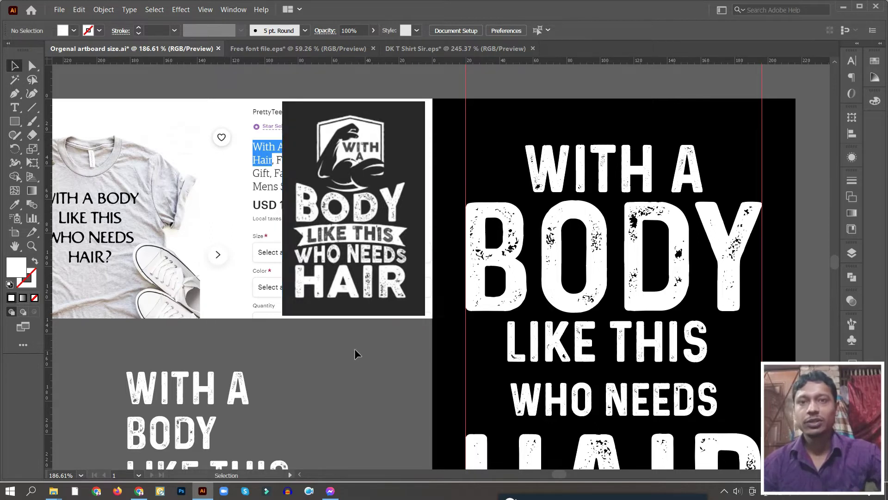
scroll(354, 349, down, 3)
scroll(355, 348, down, 2)
click(139, 490)
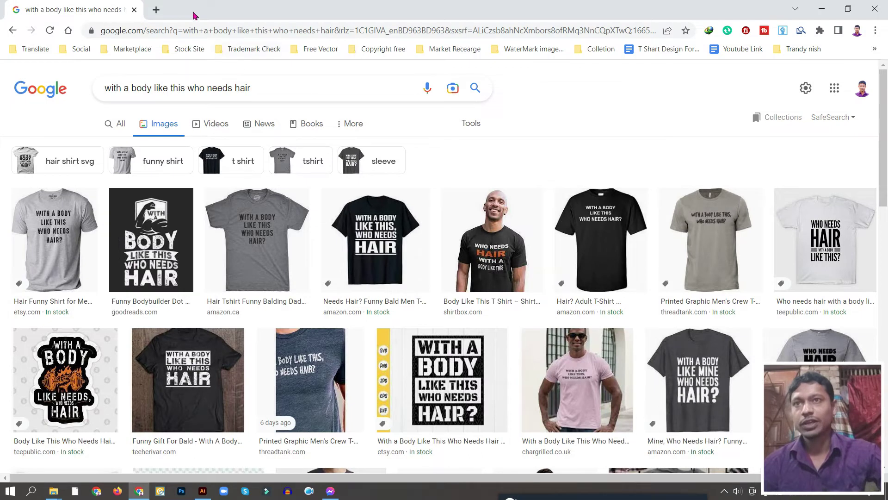
Step: In a new tab, search Google for 'gym vector' and show image results
click(160, 10)
click(402, 248)
text(gym vector)
key(Return)
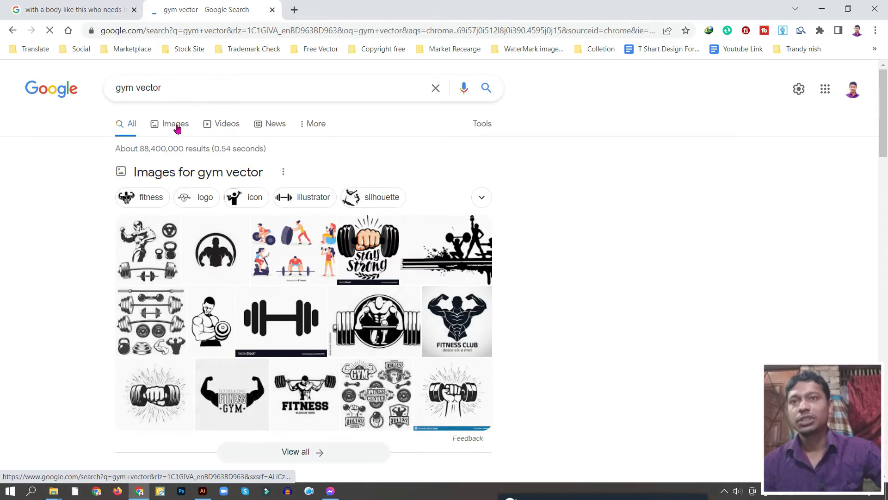
click(175, 127)
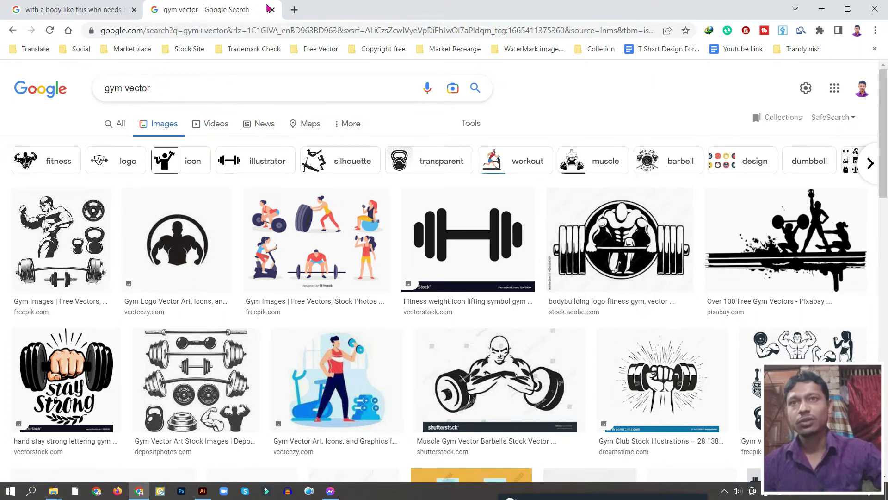
Step: Back in Illustrator, zoom in on the flexing-arm clip art and select it
click(821, 8)
drag(409, 117, 556, 265)
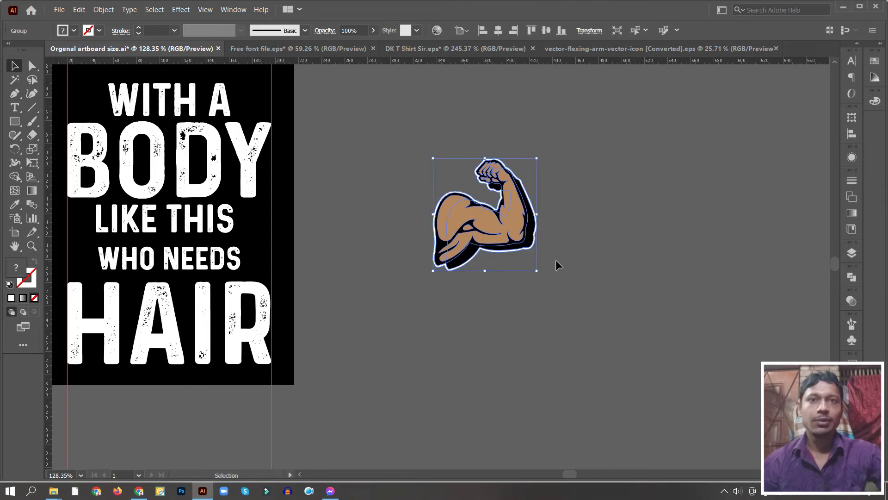
click(552, 222)
key(z)
drag(540, 210, 580, 259)
key(v)
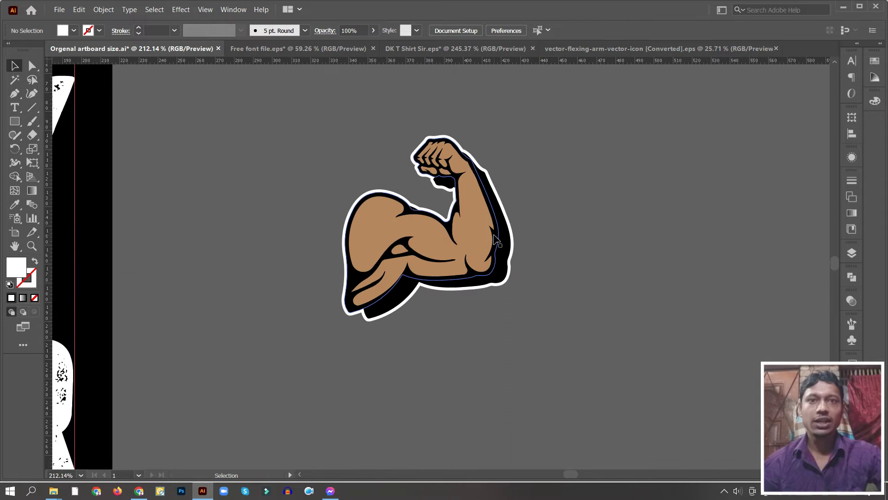
click(482, 212)
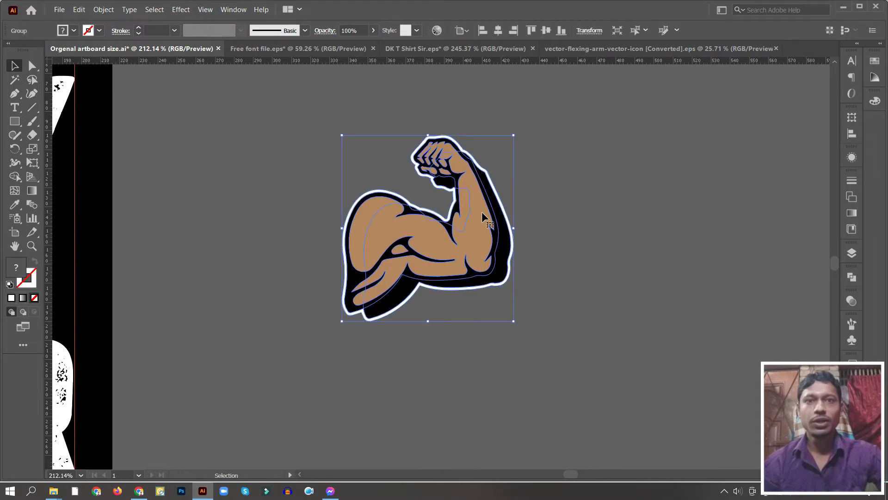
click(850, 278)
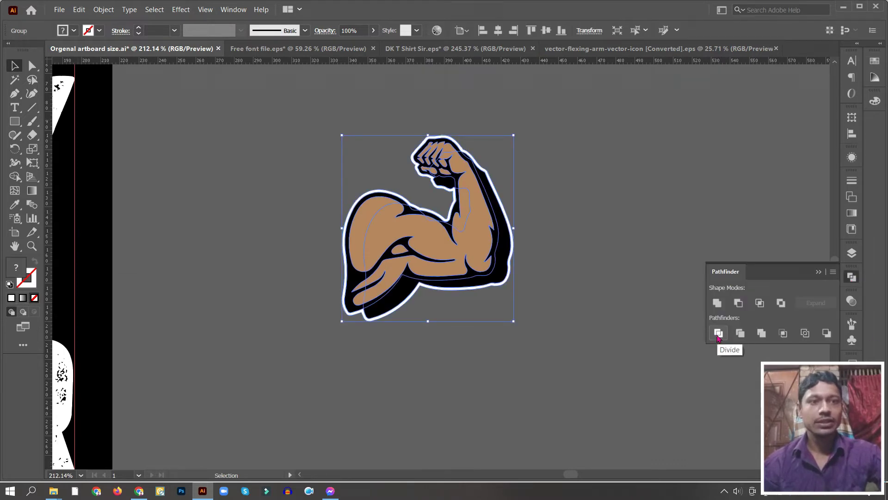
Step: Ungroup the divided arm, Magic Wand-select its tan fill pieces and move them aside
right_click(484, 229)
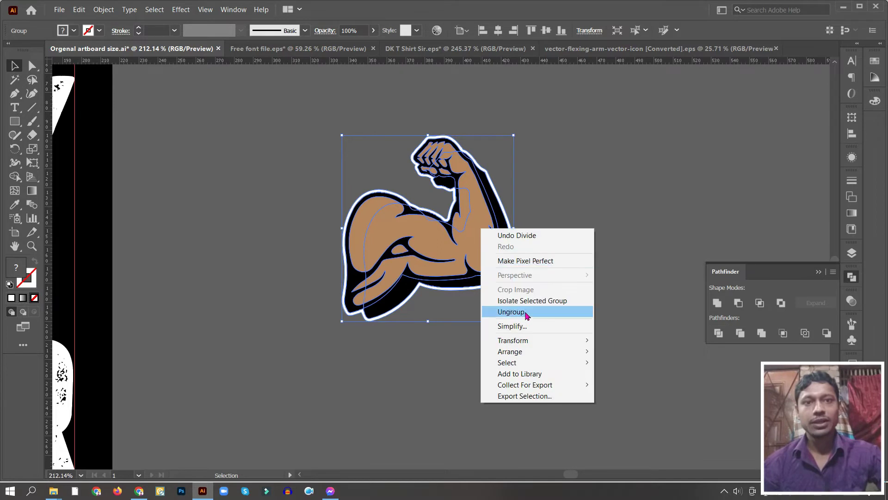
click(532, 299)
click(15, 79)
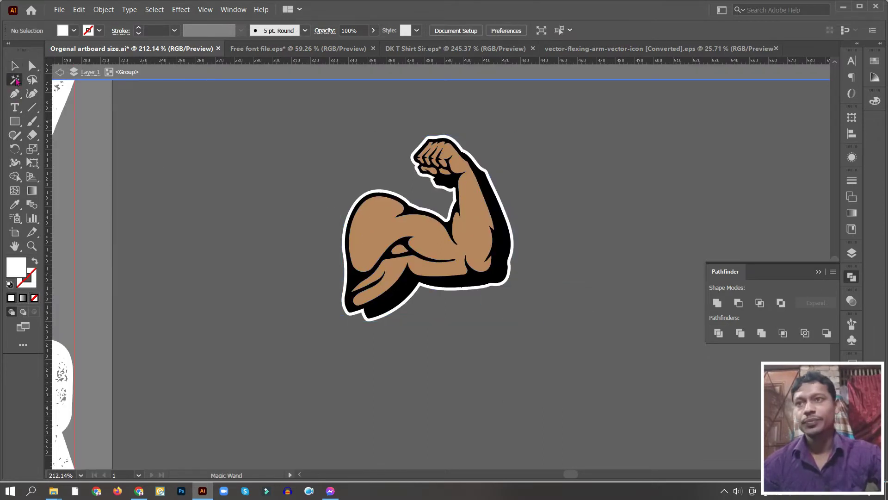
click(376, 216)
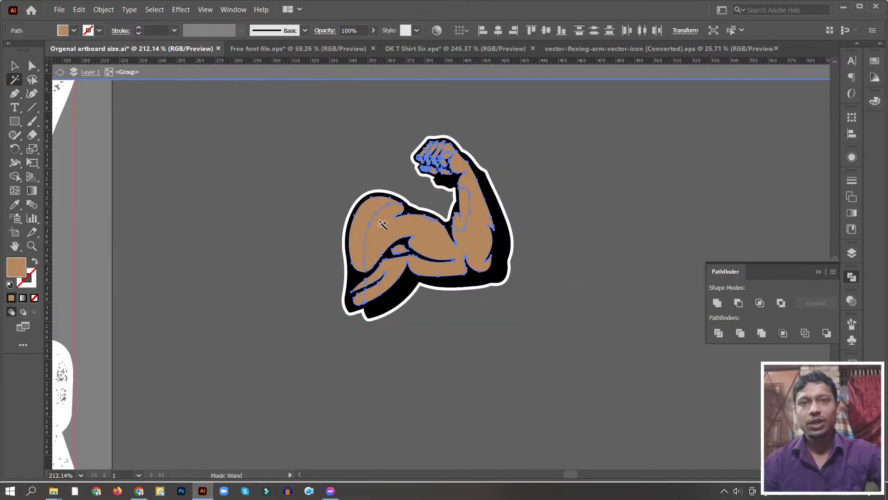
key(v)
click(379, 220)
click(14, 65)
drag(395, 228, 184, 228)
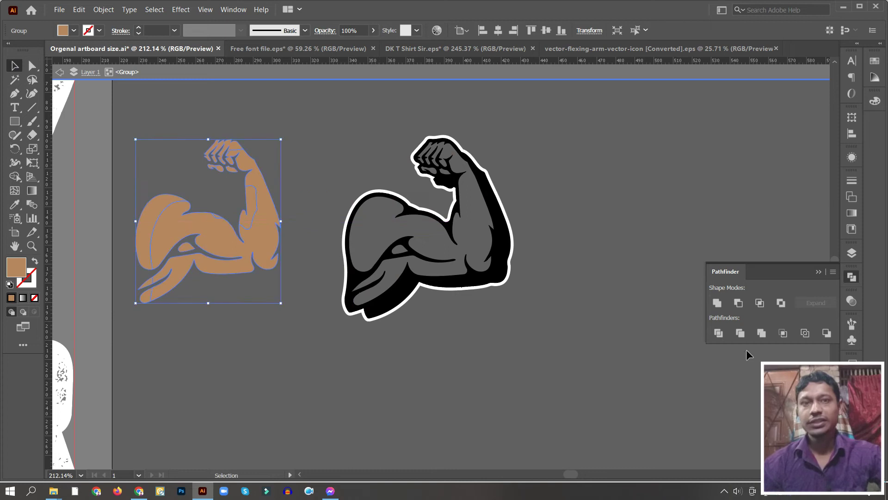
Step: Delete the black outlined arm
click(578, 326)
scroll(578, 327, down, 2)
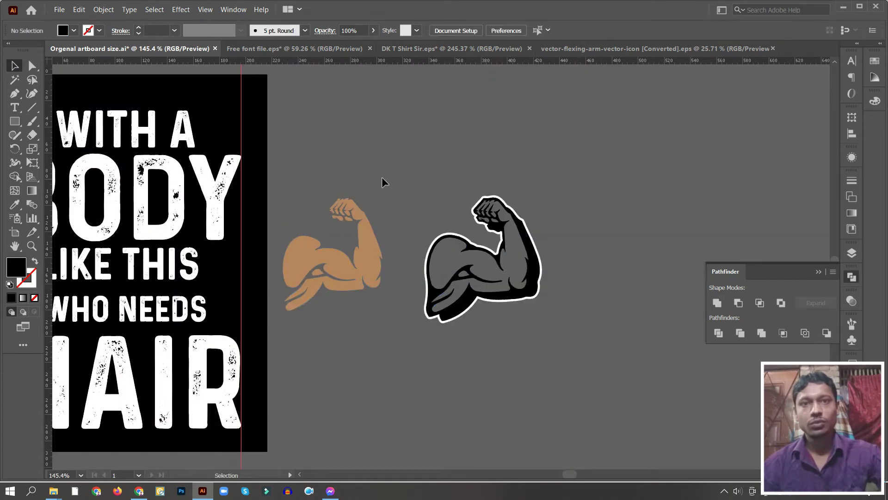
click(457, 287)
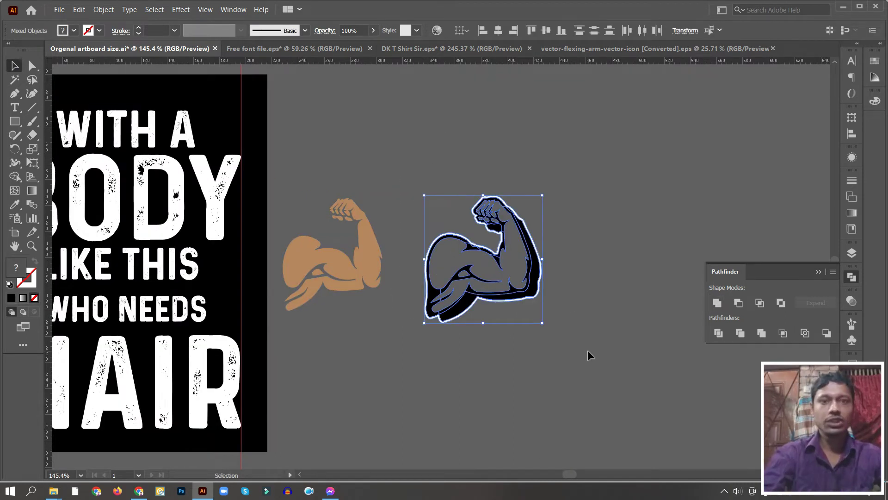
key(Delete)
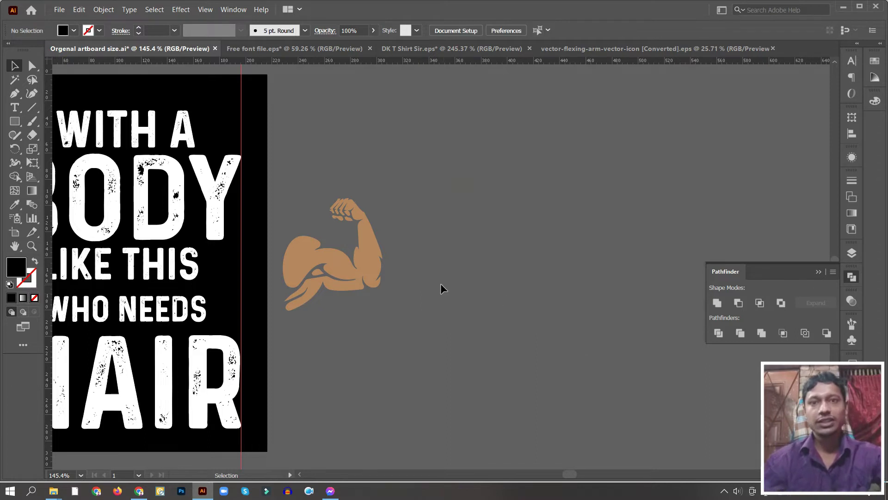
Step: Move the tan arm right and Eyedropper it white from the BODY lettering
drag(368, 257, 443, 261)
key(i)
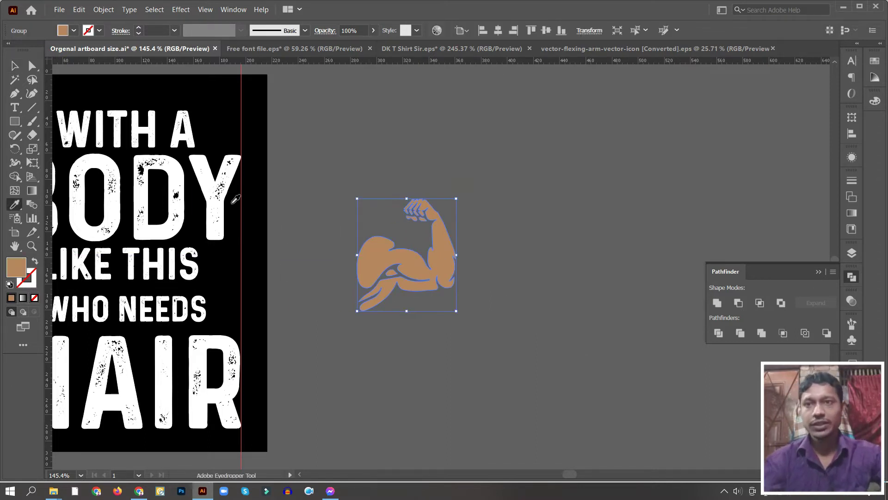
click(217, 187)
key(v)
click(326, 227)
Step: Shrink a copy of the arm and place it beside WITH A
scroll(399, 229, left, 5)
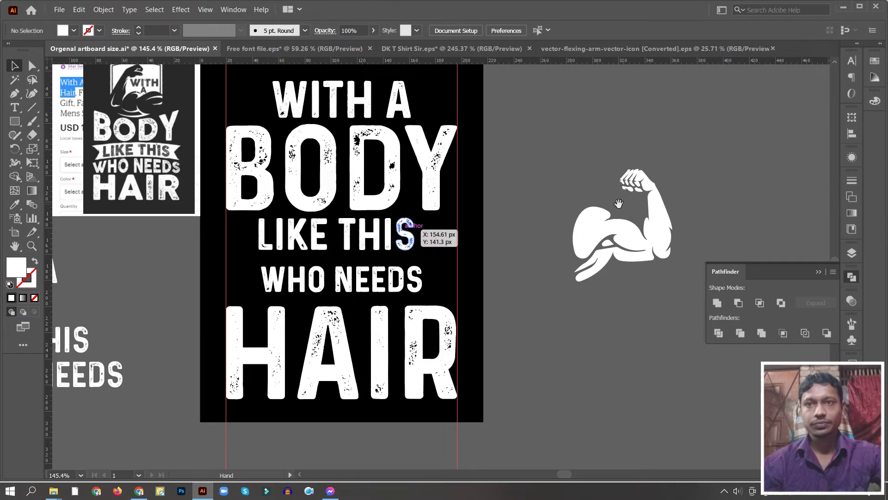
drag(668, 227, 625, 224)
mouse_move(649, 194)
mouse_down()
mouse_move(563, 214)
mouse_move(458, 196)
mouse_move(652, 218)
mouse_move(662, 261)
mouse_up()
scroll(458, 196, up, 5)
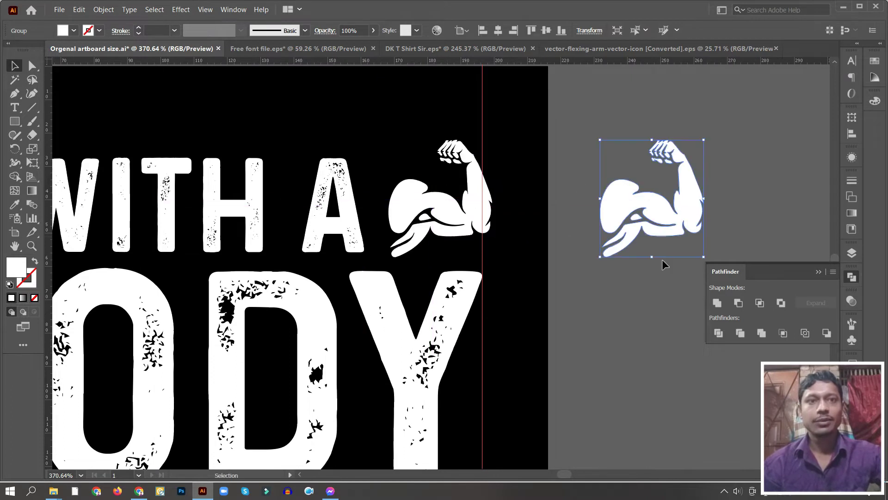
click(654, 287)
drag(489, 239, 194, 139)
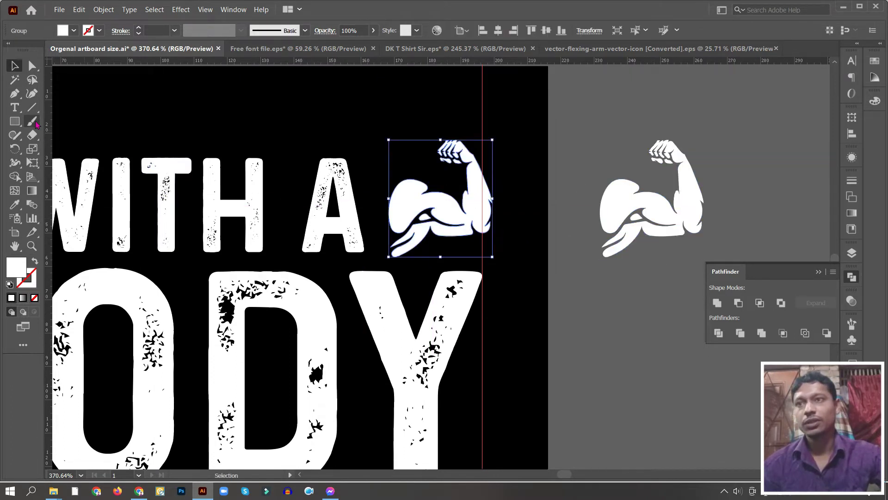
Step: Erase the arm's left part and stray sections with the Eraser tool
click(33, 135)
drag(371, 151, 408, 278)
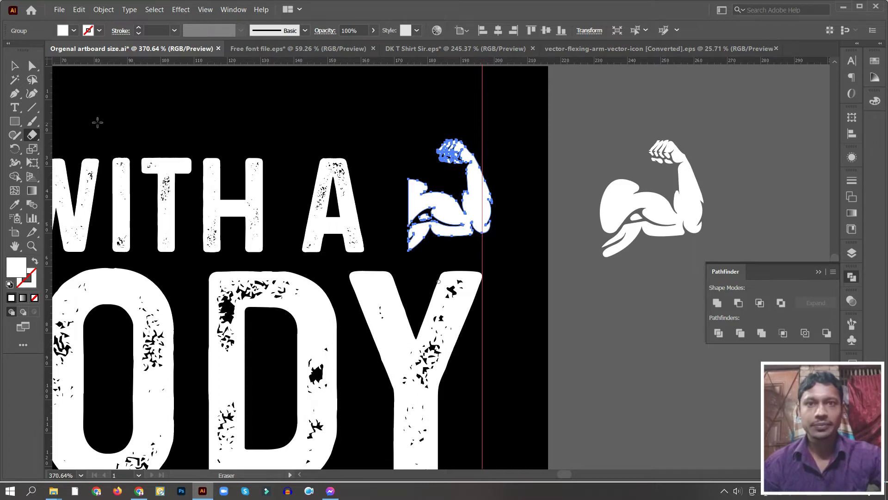
key(v)
scroll(462, 258, up, 2)
scroll(420, 212, up, 3)
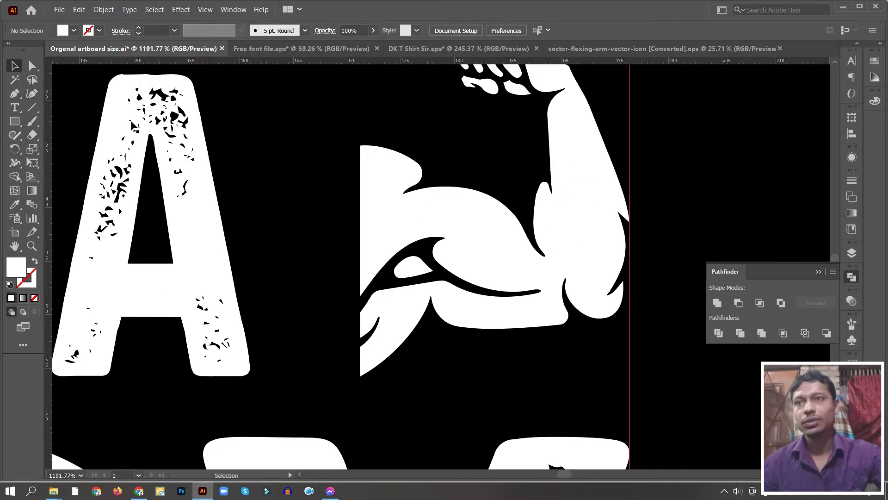
key(shift+e)
scroll(456, 204, up, 1)
scroll(399, 193, up, 1)
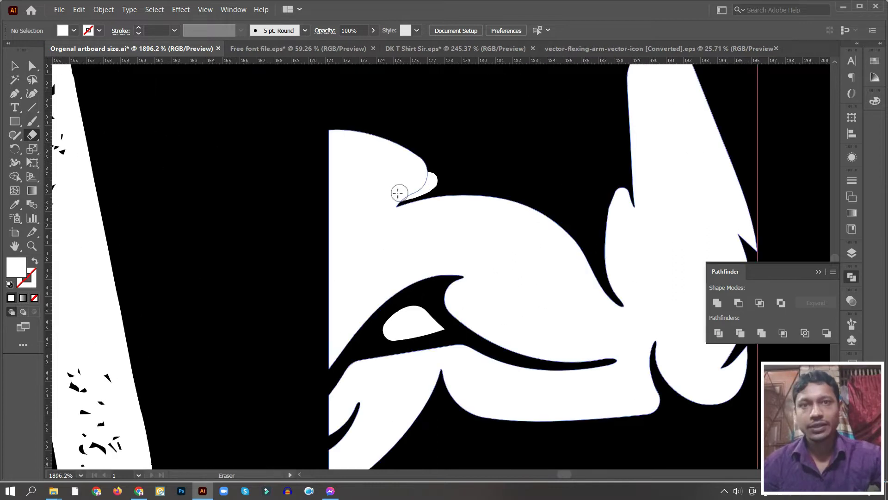
drag(268, 105, 409, 181)
mouse_move(291, 174)
mouse_down()
mouse_move(407, 193)
mouse_move(311, 204)
mouse_up()
scroll(404, 172, up, 1)
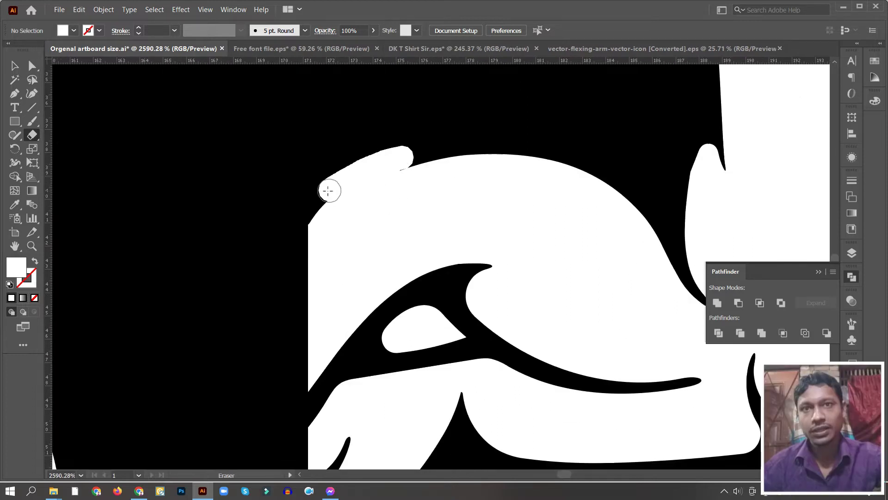
Step: Enlarge the arm icon slightly and nudge WITH A down
key(ctrl+0)
key(v)
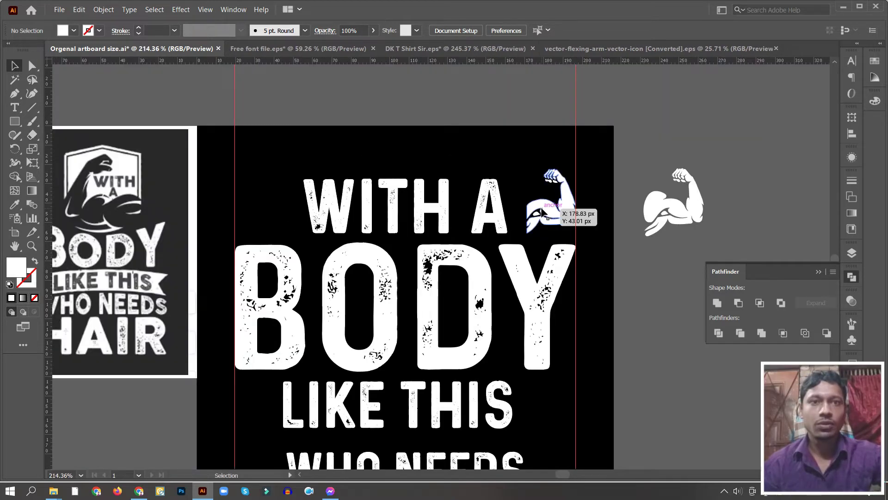
click(534, 212)
drag(525, 204, 522, 204)
click(402, 206)
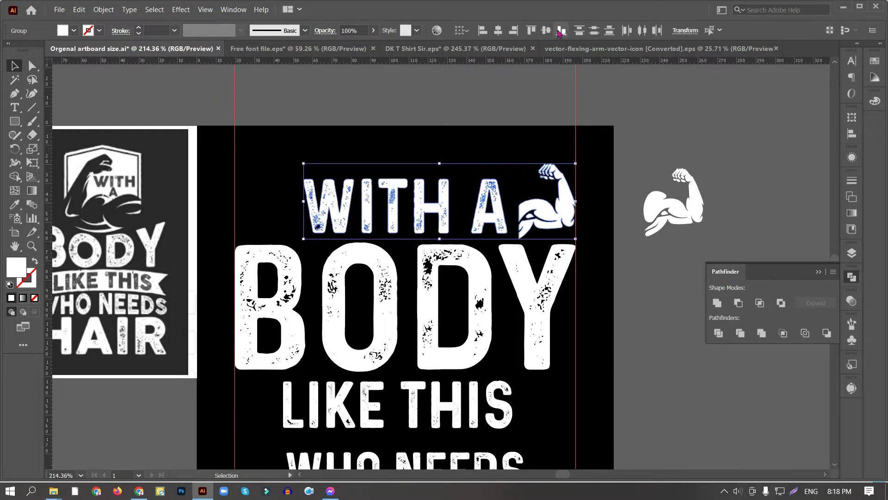
key(Down)
key(Down)
key(Down)
click(480, 108)
Step: Reflect a copy of the arm and place it left of WITH A
right_click(557, 185)
mouse_move(590, 309)
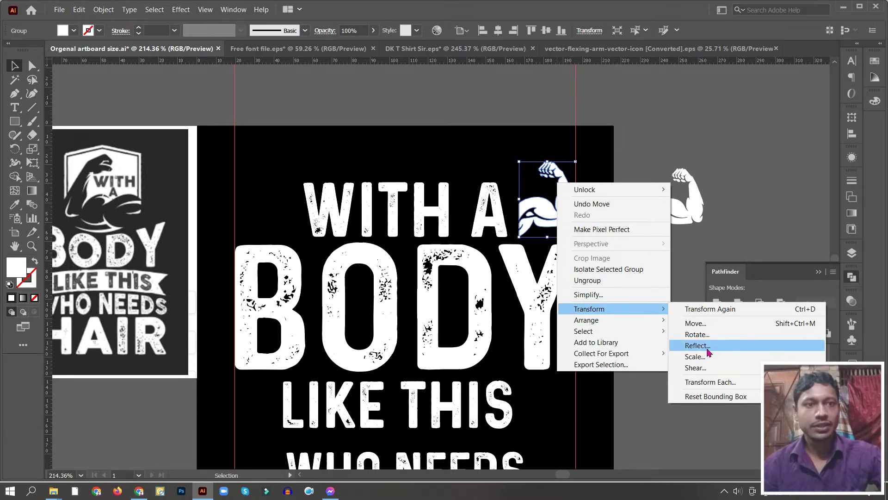
click(711, 350)
click(644, 353)
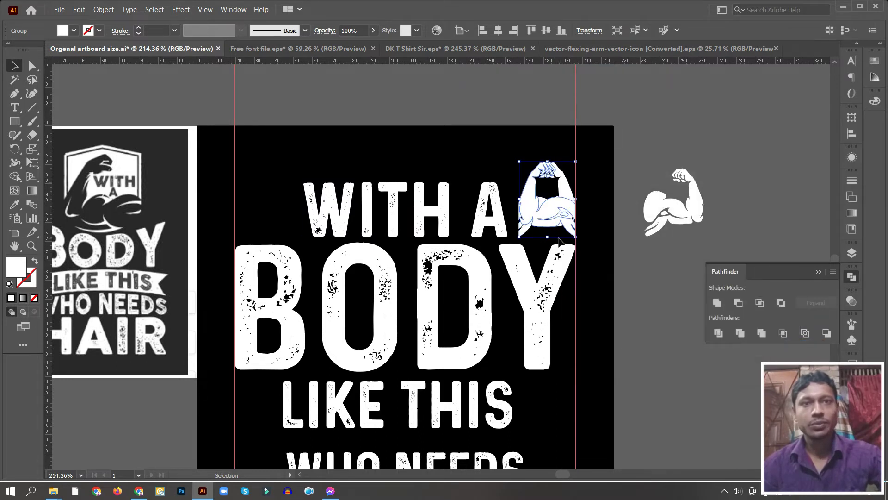
key(shift+Left)
key(shift+Left)
key(shift+Left)
key(shift+Left)
key(shift+Left)
key(shift+Left)
key(shift+Left)
key(shift+Left)
key(Right)
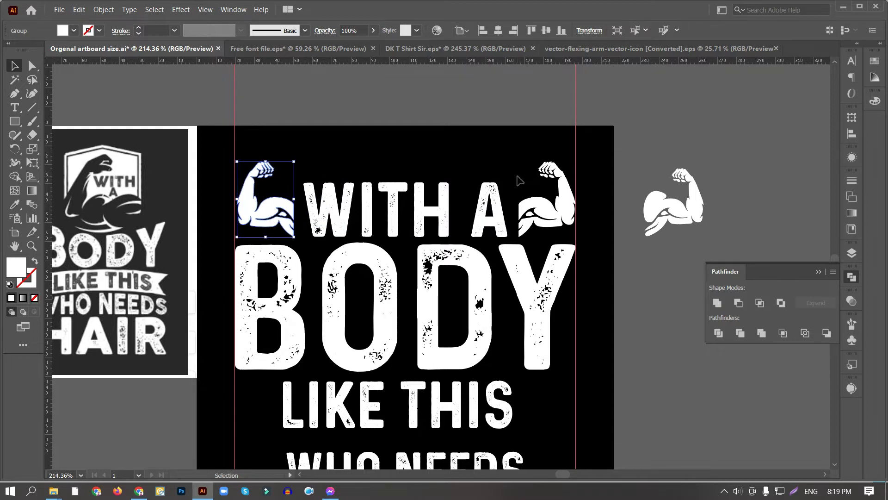
Step: Select WITH A with both arms and shift the top row slightly left
shift+click(576, 217)
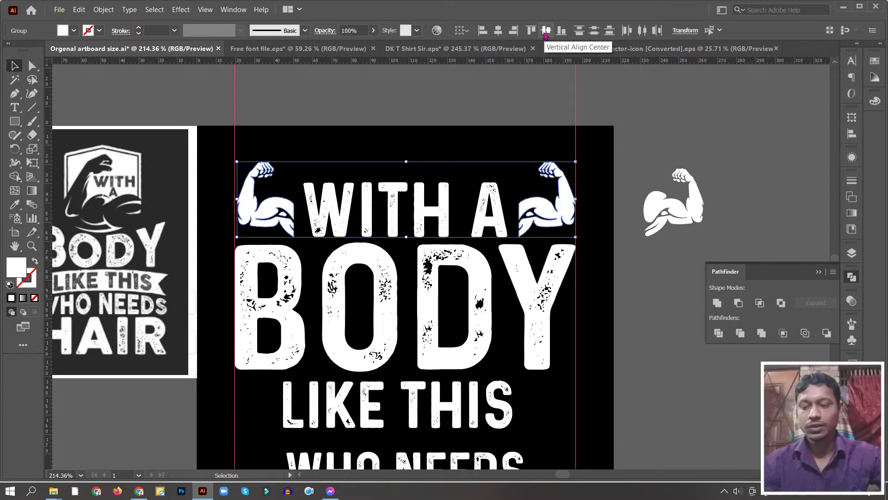
drag(344, 152, 533, 227)
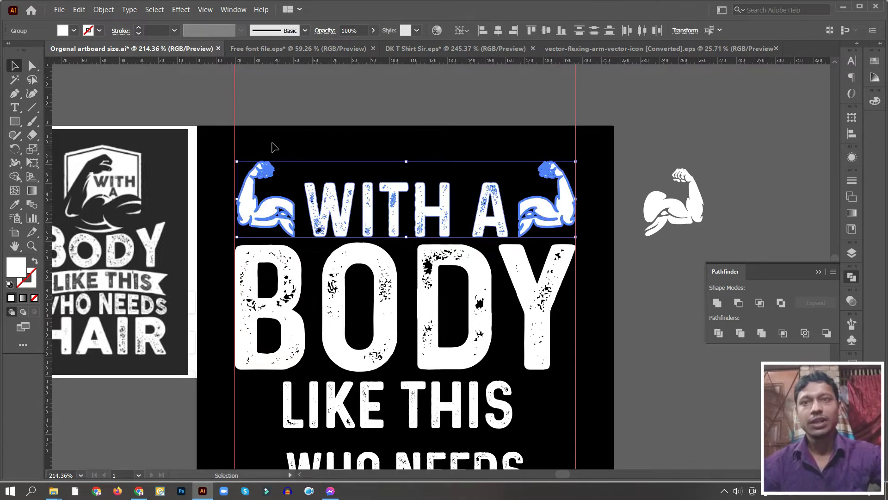
drag(240, 203, 238, 202)
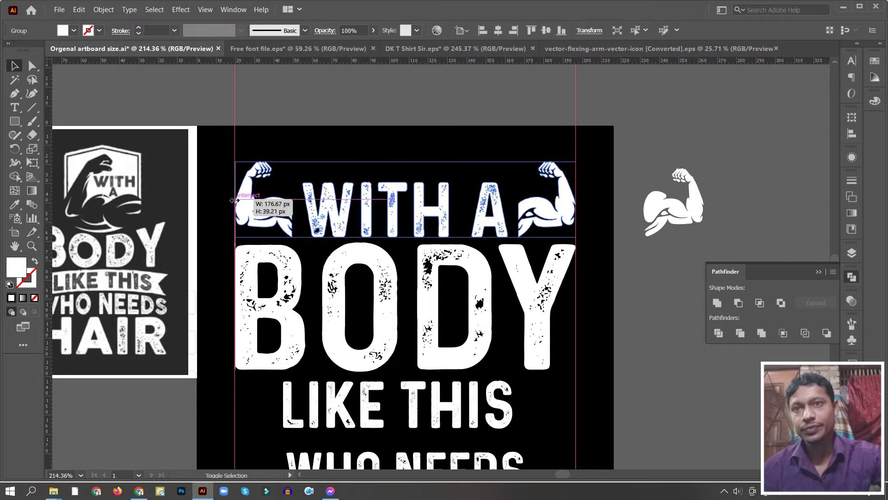
click(374, 152)
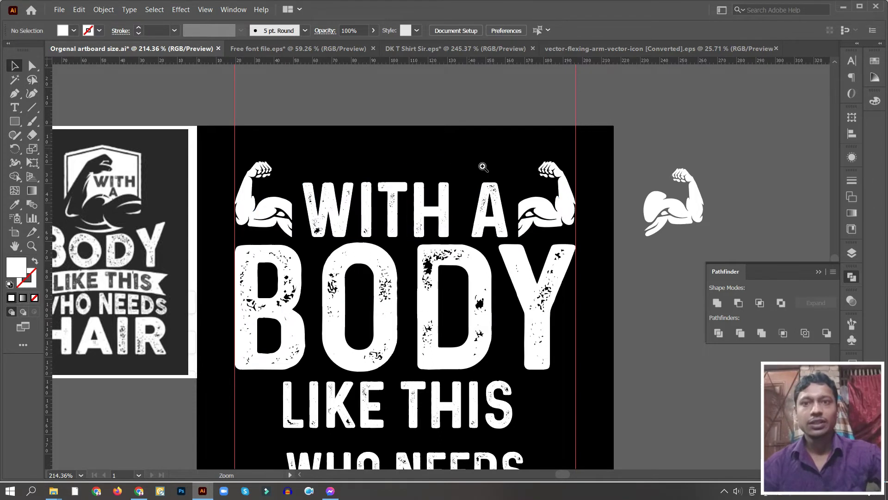
alt+scroll(481, 164, down, 3)
Step: Draw a rectangle covering the LIKE THIS line between BODY and WHO NEEDS
click(461, 219)
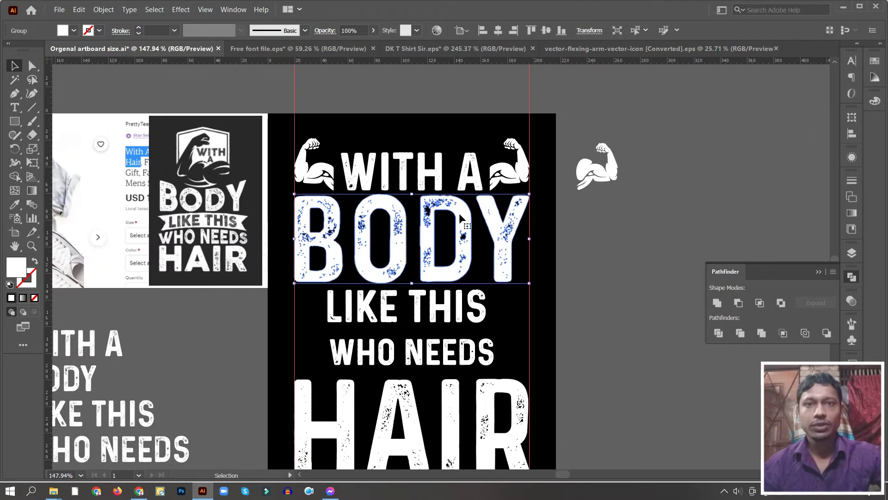
click(430, 123)
alt+scroll(430, 123, down, 2)
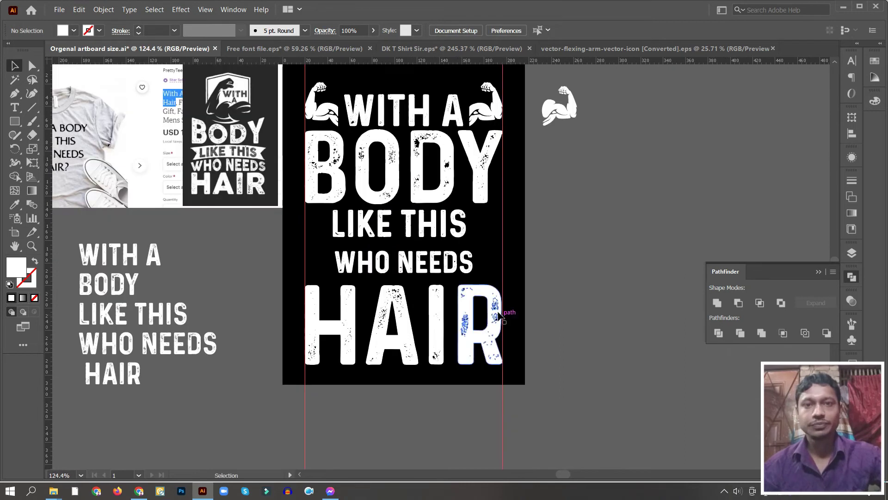
alt+scroll(421, 237, up, 1)
alt+scroll(421, 236, up, 2)
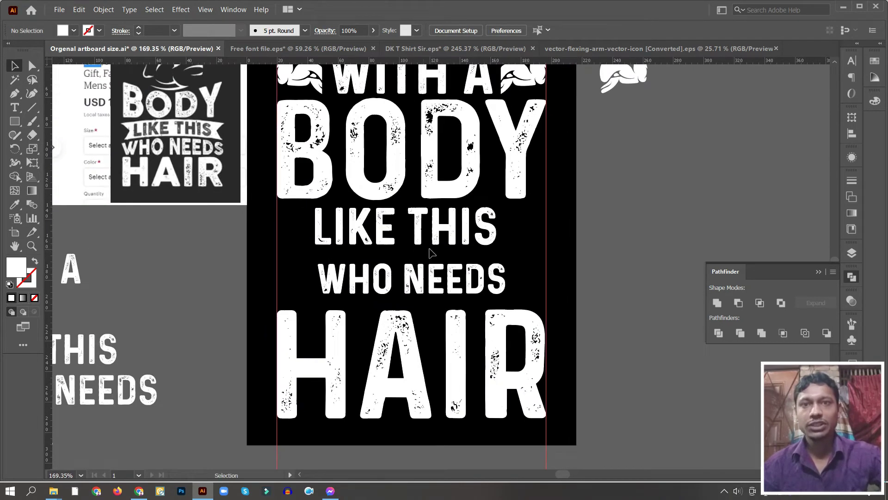
alt+scroll(423, 258, up, 2)
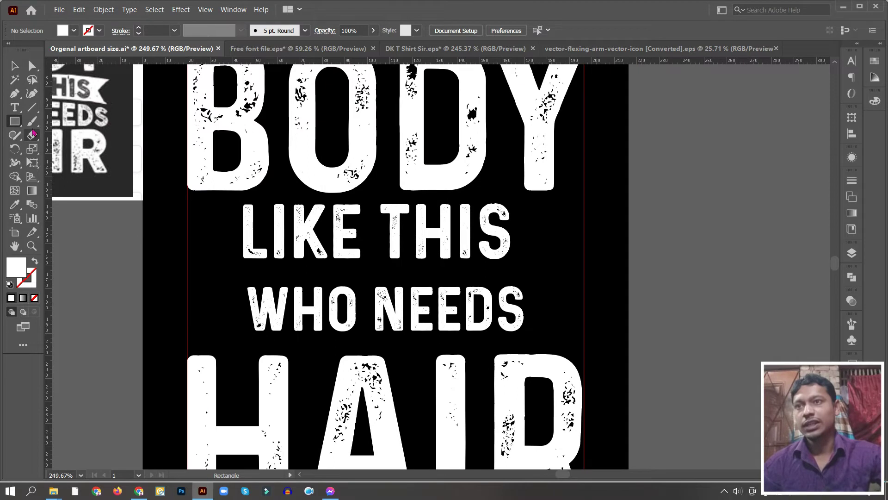
drag(190, 204, 584, 267)
Step: Add an anchor midway on the rectangle's left edge and push it inward to notch it
click(15, 65)
drag(14, 93, 67, 111)
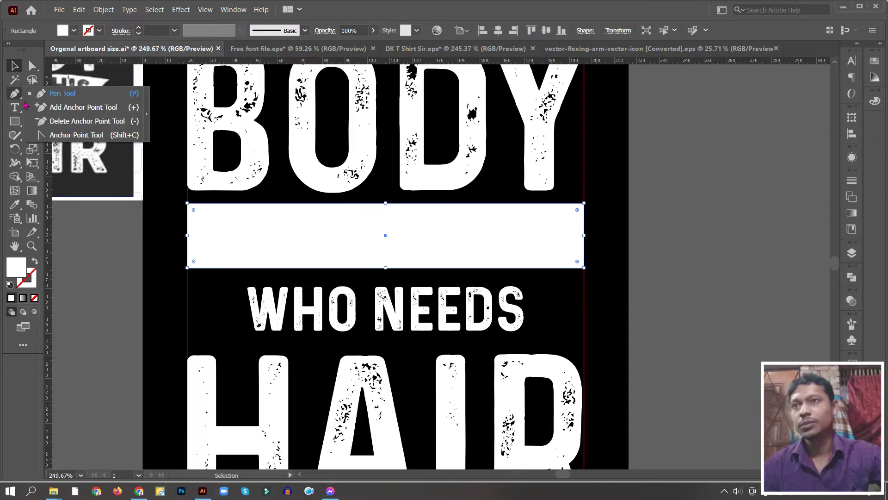
click(67, 109)
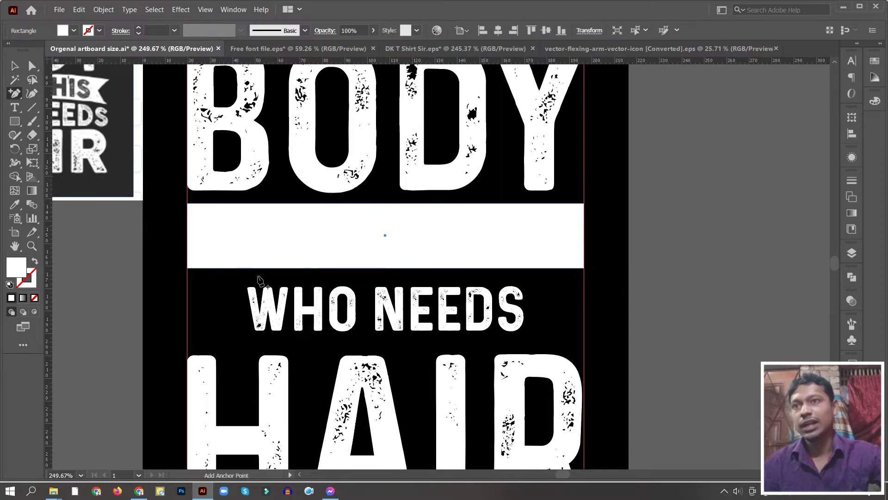
scroll(314, 268, up, 8)
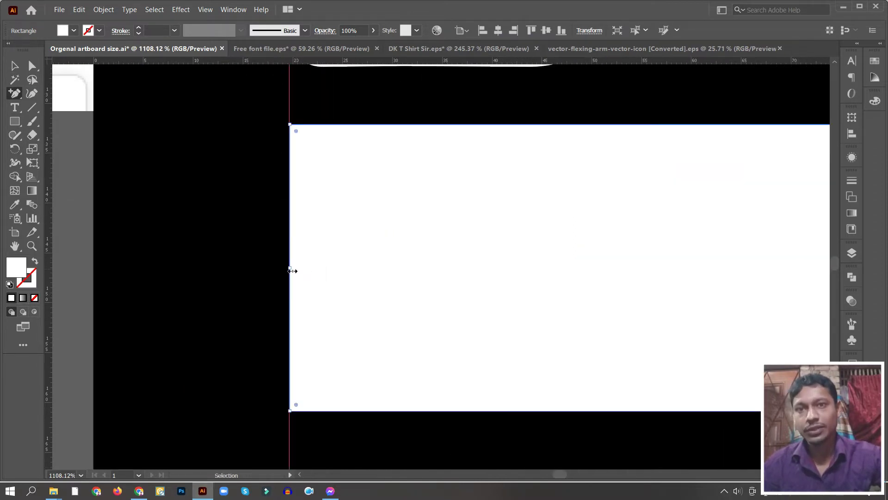
click(289, 268)
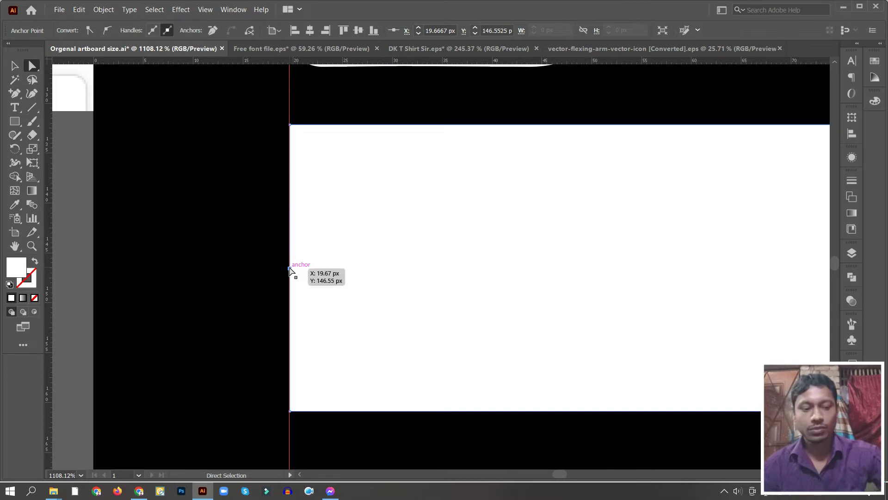
key(shift+Right)
key(shift+Right)
key(Right)
key(Right)
key(Right)
key(Right)
Step: Shift the banner's notched shape left and select both banner shapes
key(v)
scroll(236, 255, down, 4)
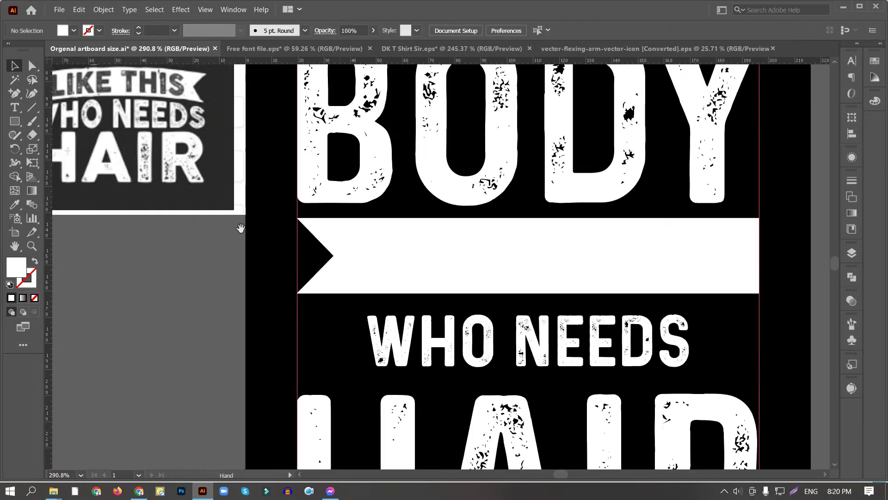
scroll(287, 231, up, 2)
click(266, 227)
key(a)
key(Left)
key(Left)
key(Left)
key(Left)
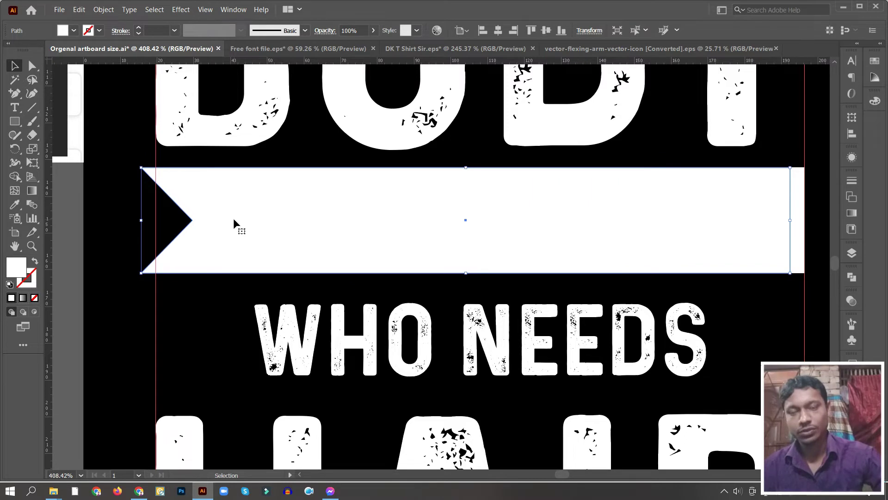
click(198, 293)
click(198, 221)
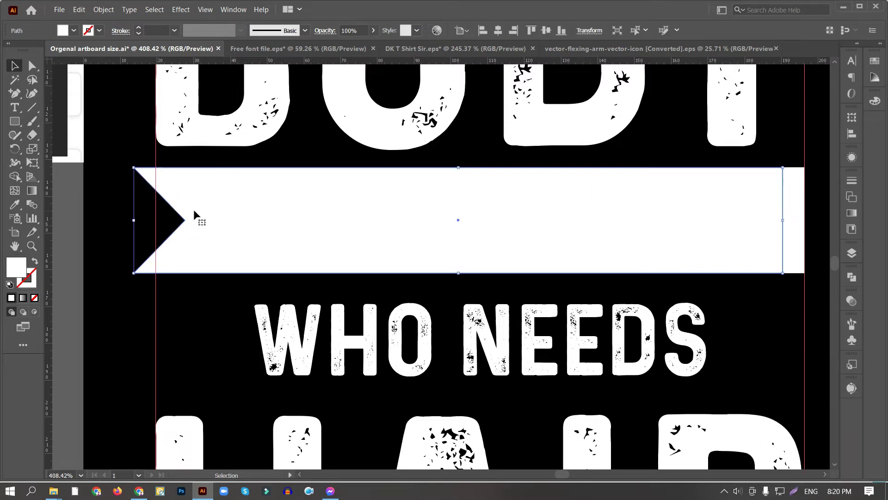
key(Left)
key(Left)
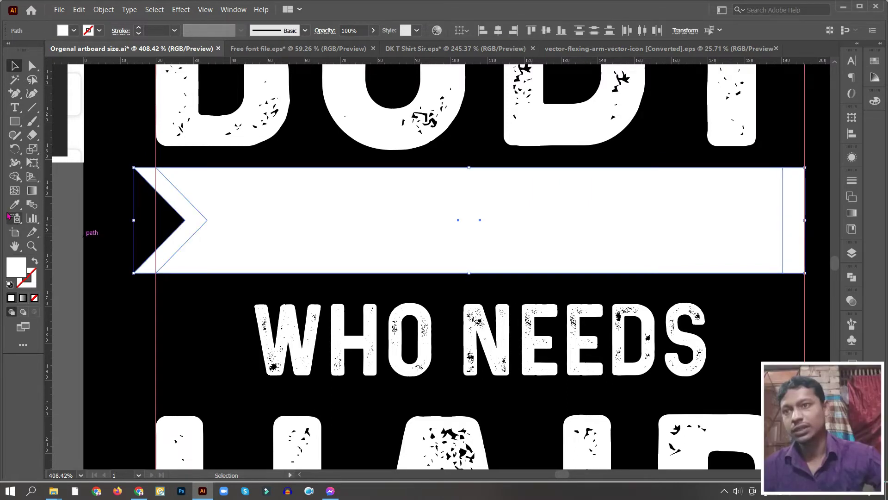
Step: Split off the chevron piece with Shape Builder, undoing a trial move and duplicate
click(15, 177)
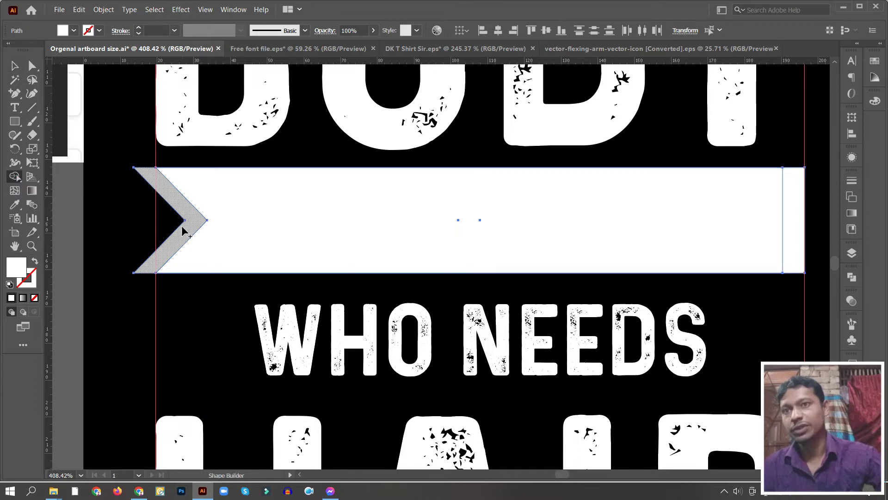
click(187, 221)
click(15, 67)
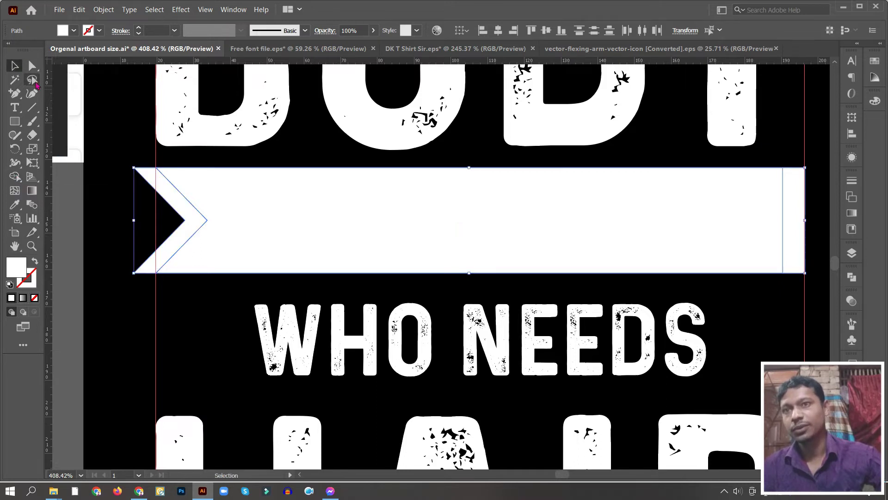
drag(187, 212, 159, 218)
key(a)
key(ctrl+z)
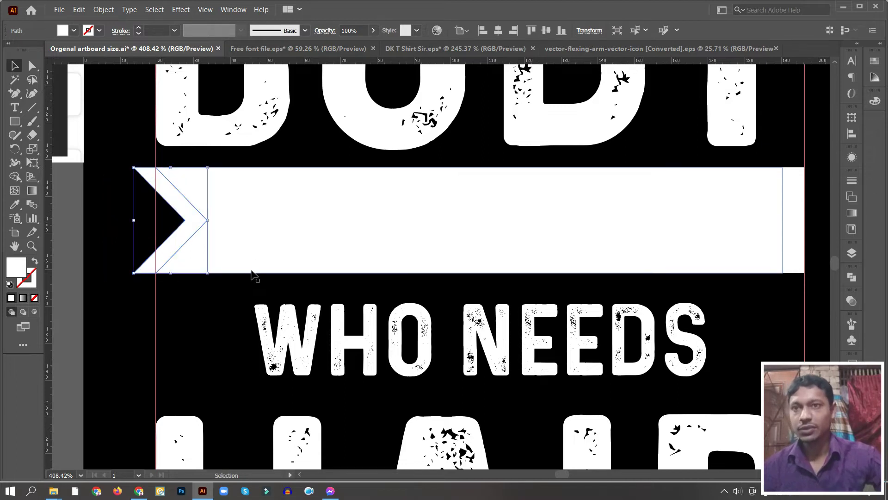
drag(260, 256, 261, 324)
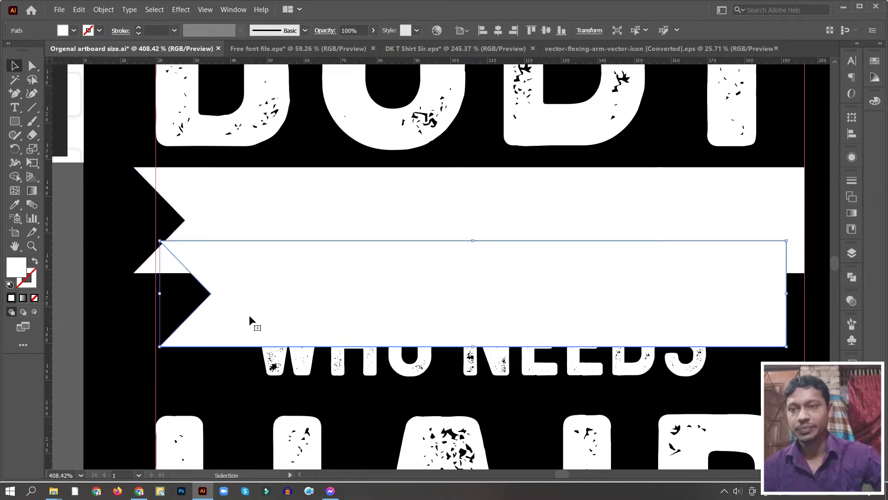
key(ctrl+z)
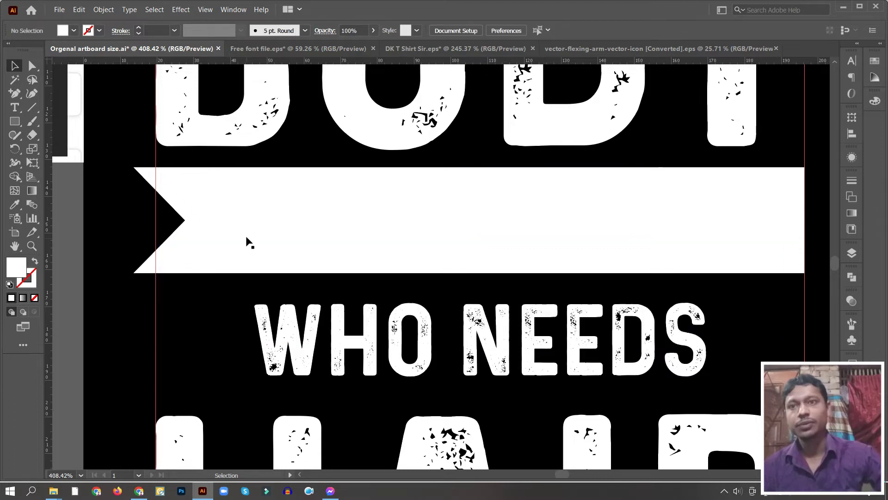
Step: Nudge the chevron, then align the banner's left edge to BODY as key object
click(176, 193)
key(Left)
key(Left)
key(Left)
key(Left)
key(Left)
key(Left)
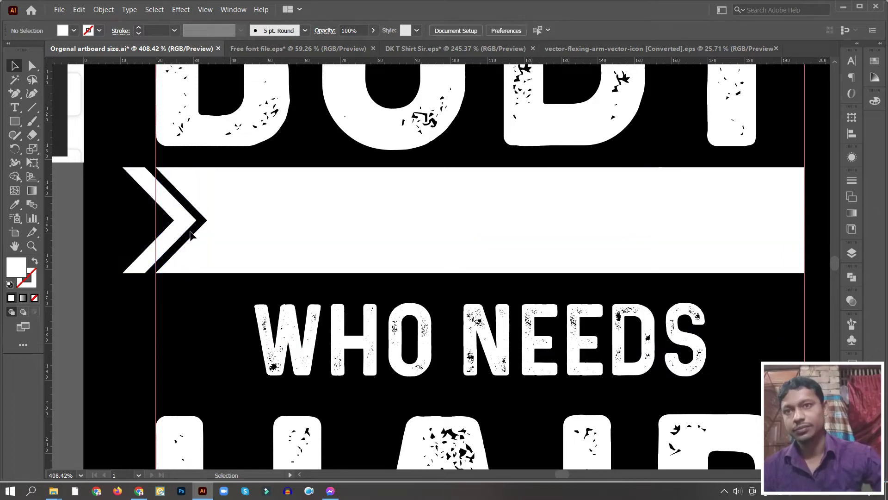
key(Right)
key(Right)
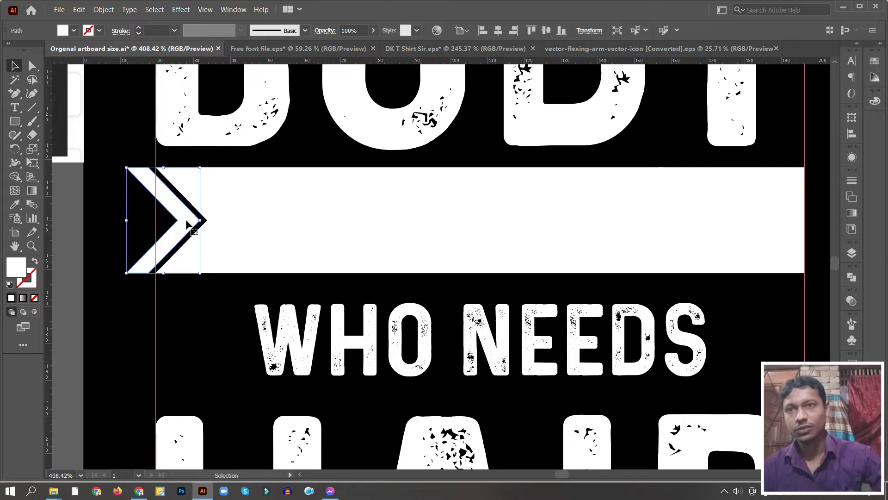
key(ctrl+plus)
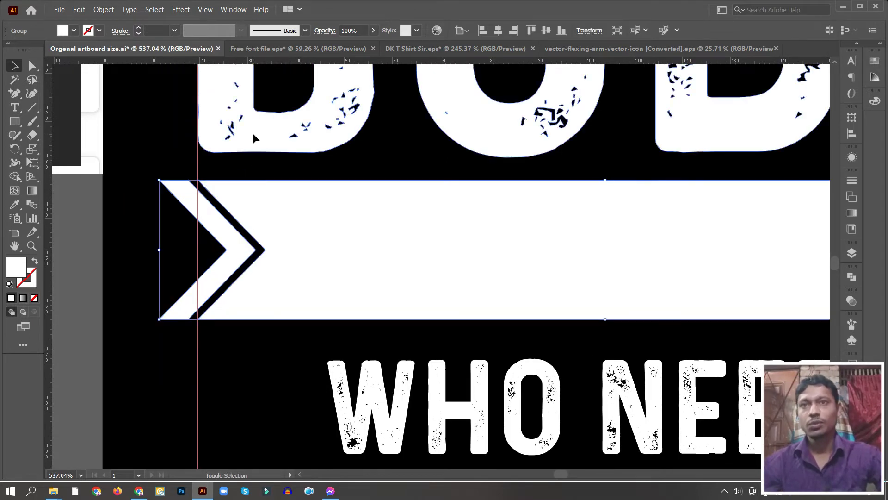
click(253, 132)
click(483, 30)
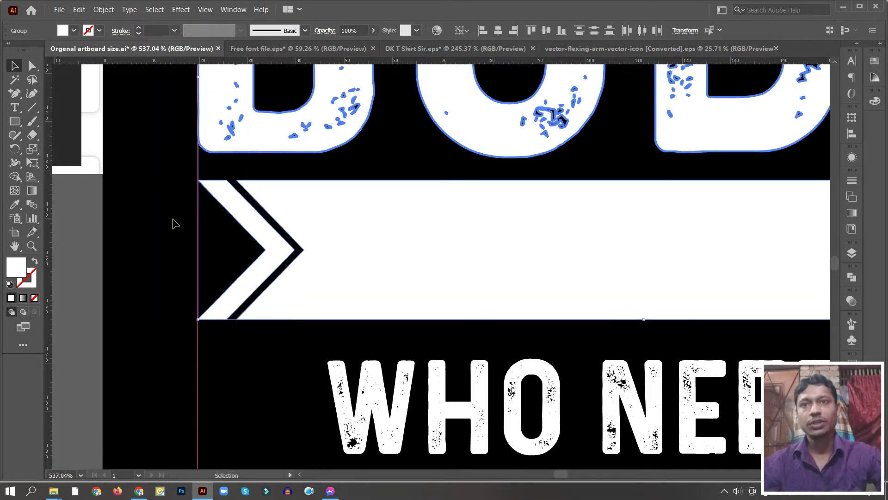
click(313, 254)
Step: Erase the banner's right end so it stops just before IS
scroll(60, 190, down, 3)
click(31, 135)
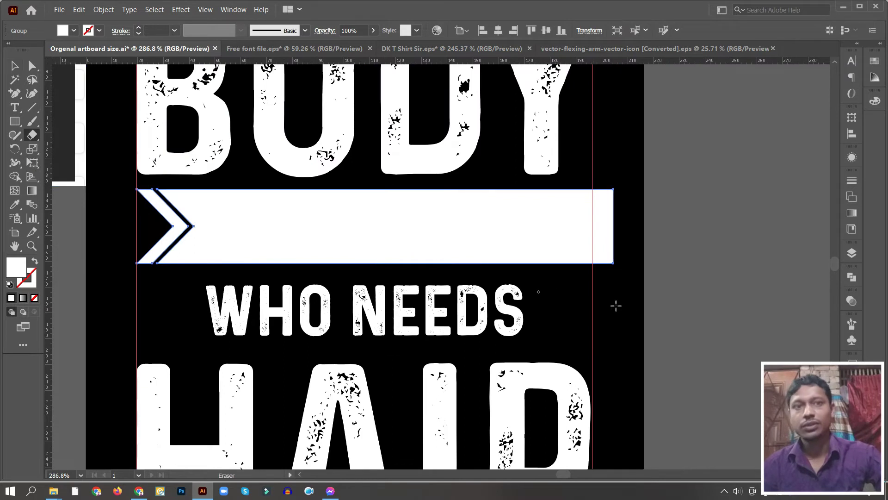
mouse_move(612, 259)
mouse_down()
mouse_move(480, 174)
mouse_move(447, 175)
mouse_up()
click(14, 66)
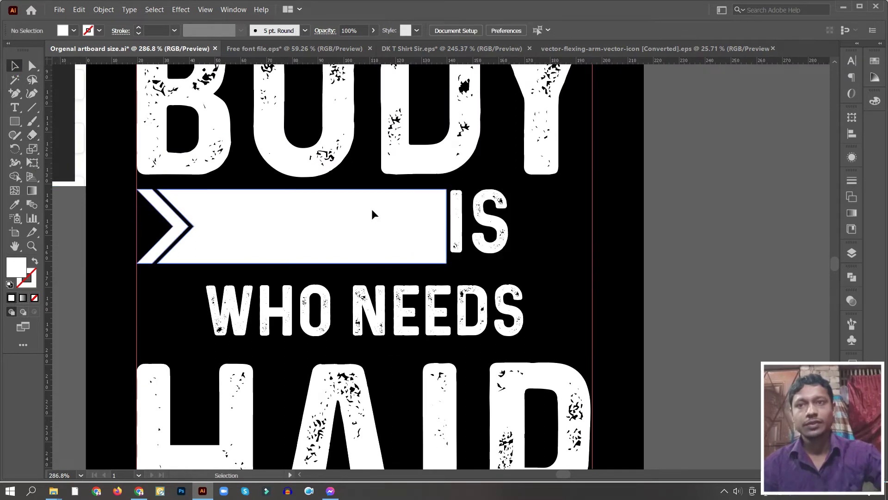
Step: Reflect a vertical copy of the banner and align it to BODY's right edge
right_click(568, 182)
mouse_move(600, 307)
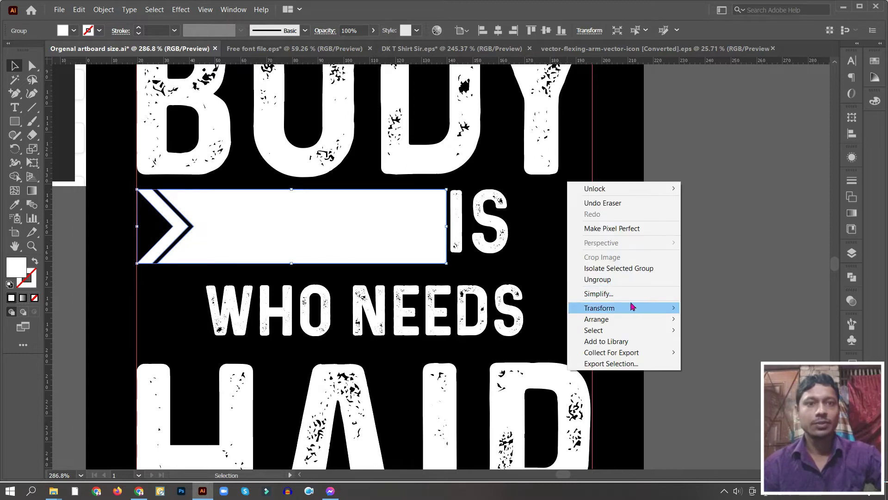
click(708, 344)
click(646, 352)
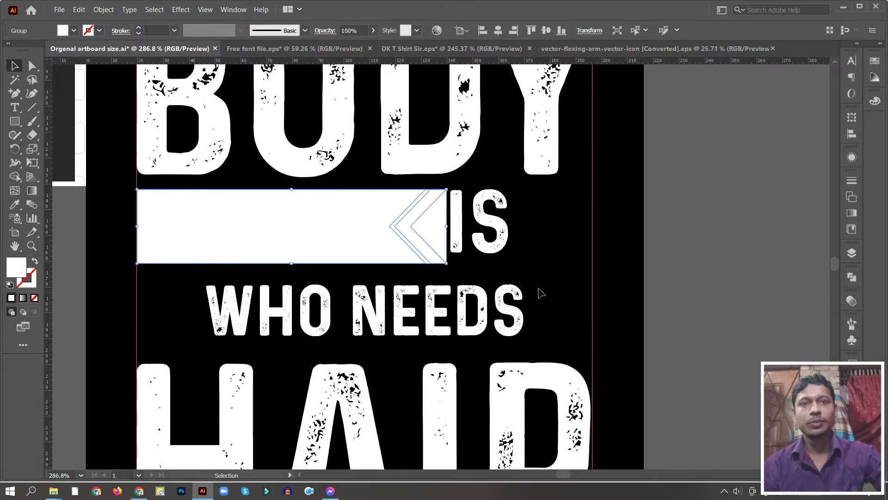
click(554, 138)
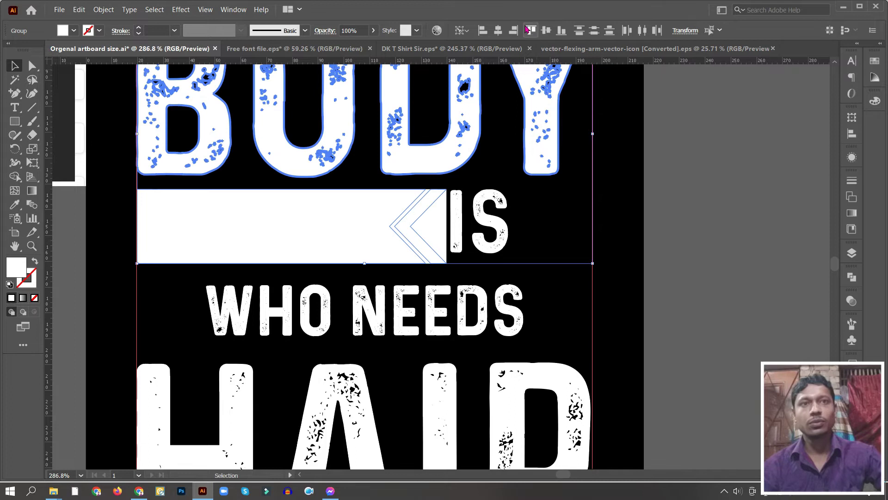
click(689, 226)
Step: Unite all the banner pieces into one shape with Pathfinder
click(583, 231)
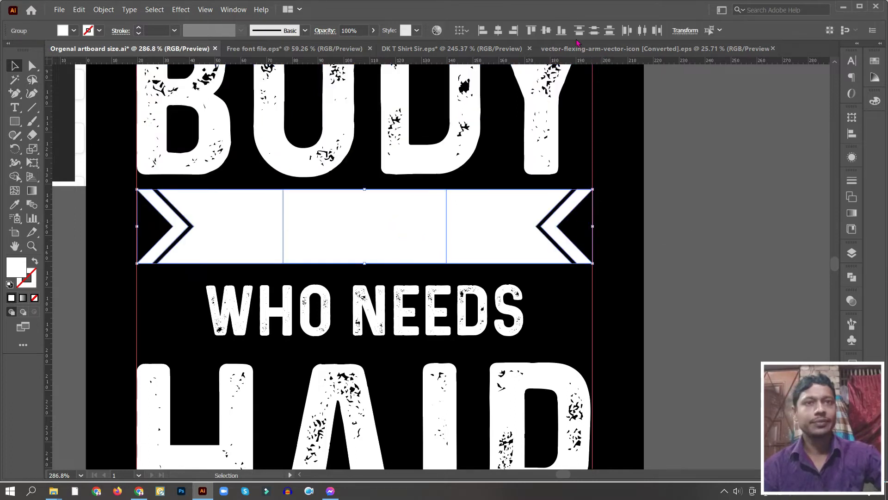
click(852, 276)
click(717, 303)
Step: Color LIKE THIS black with the Eyedropper, centre it in the banner and widen it
drag(499, 190, 498, 197)
click(498, 197)
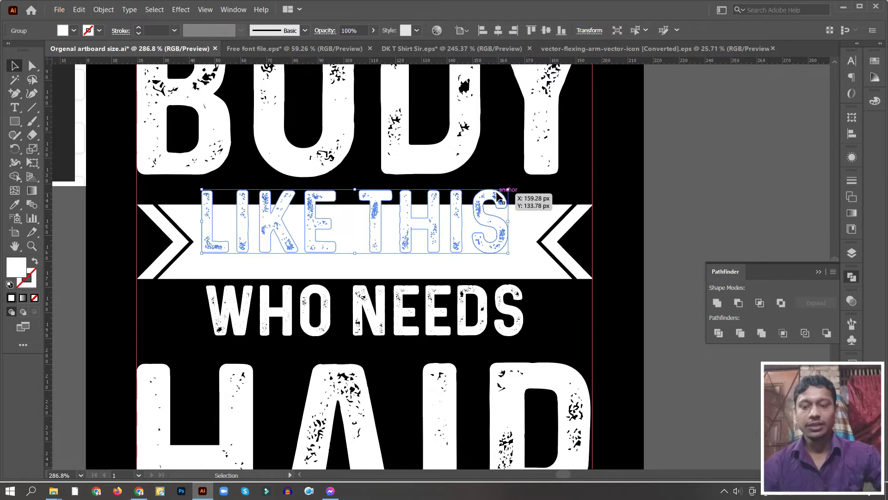
key(i)
click(513, 199)
key(v)
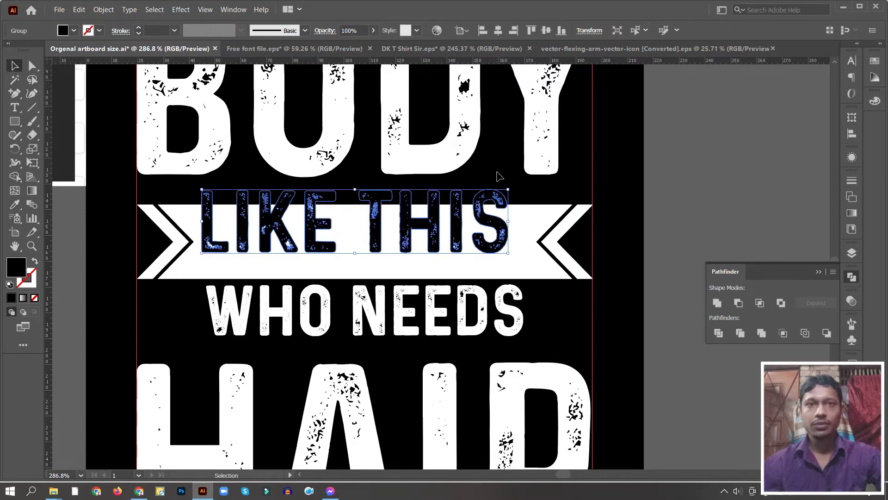
drag(239, 239, 245, 261)
scroll(249, 241, up, 1)
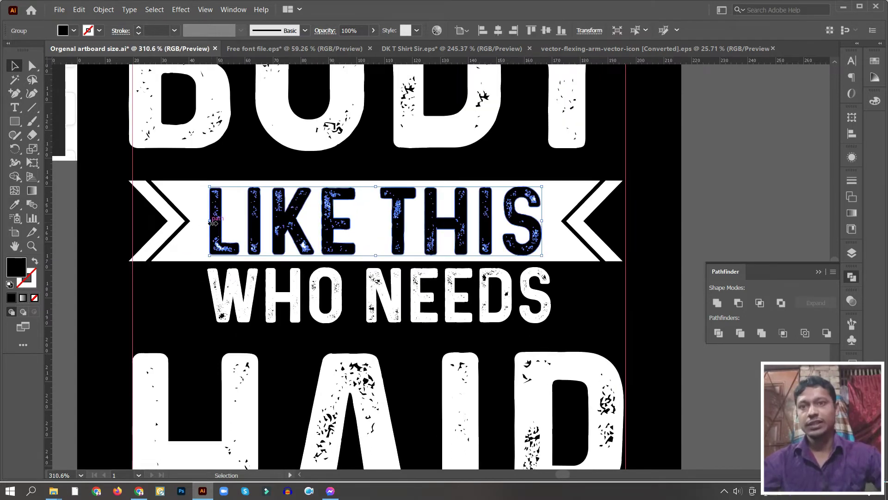
drag(211, 222, 202, 221)
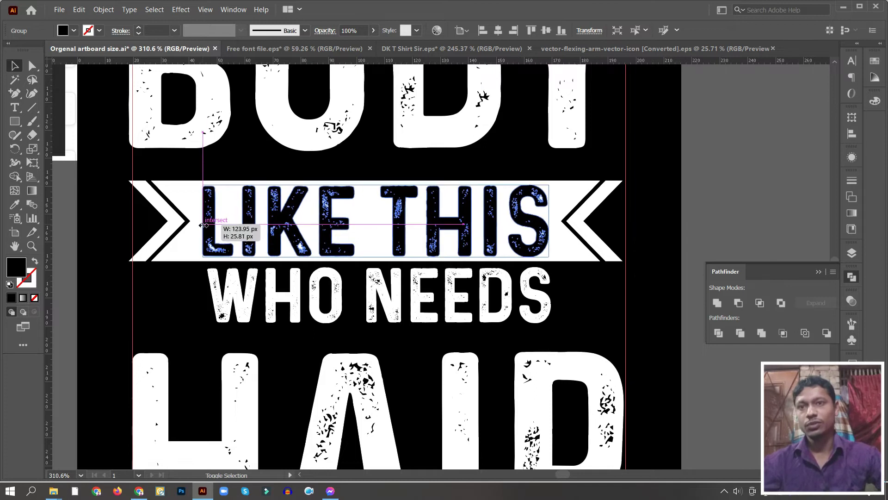
Step: Cut the lettering out of the banner with Minus Front and expand the result
shift+click(601, 241)
click(739, 303)
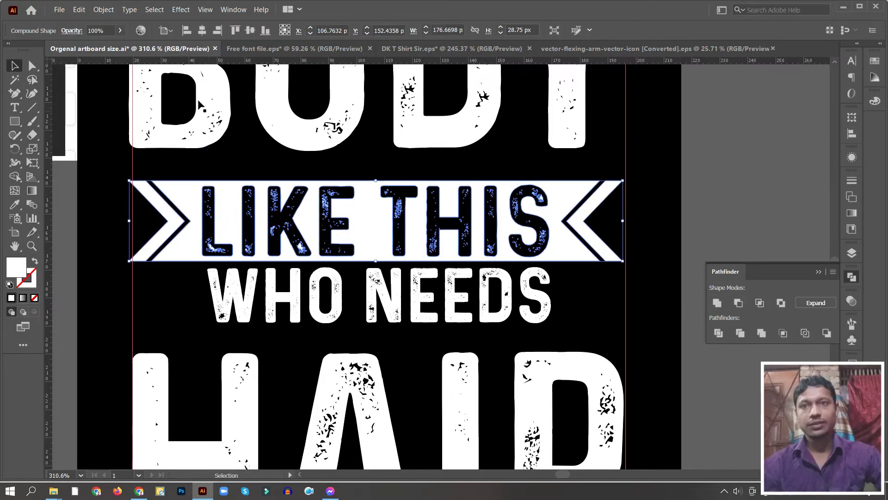
click(104, 10)
click(160, 139)
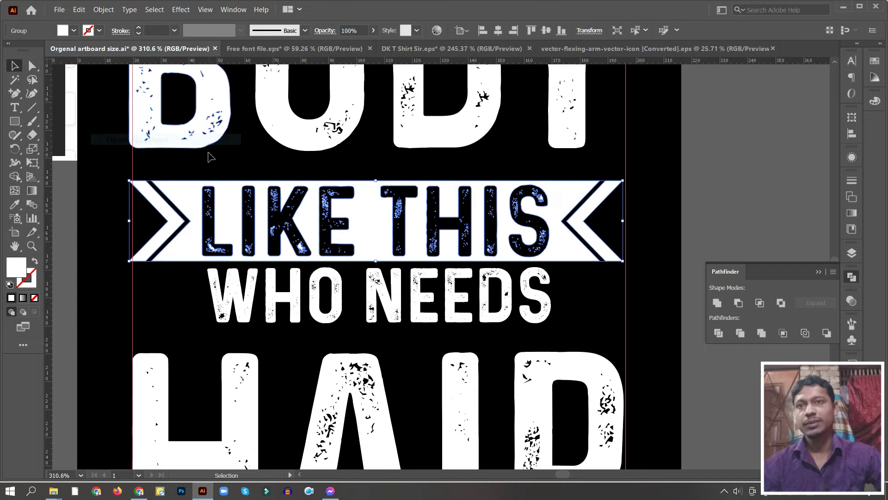
Step: Try moving the LIKE THIS banner, then restore it above WHO NEEDS
alt+click(301, 167)
drag(403, 227, 559, 228)
drag(605, 209, 570, 177)
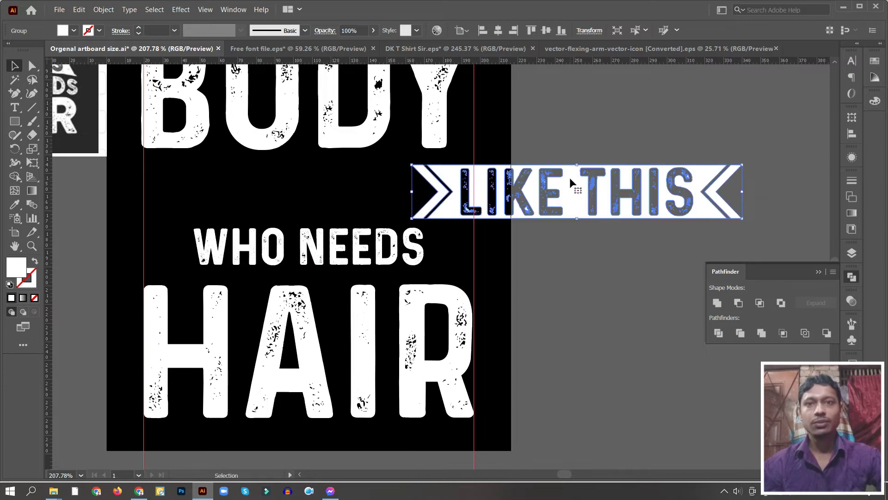
key(ctrl+z)
key(ctrl+z)
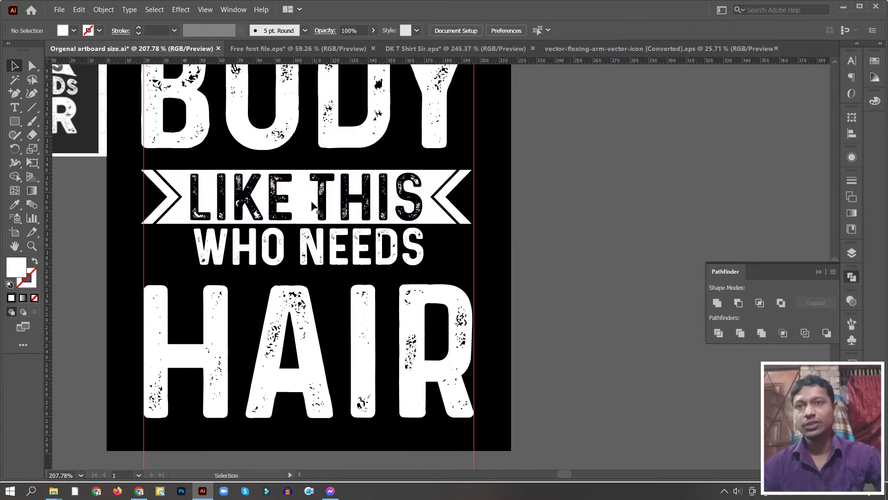
scroll(512, 259, down, 2)
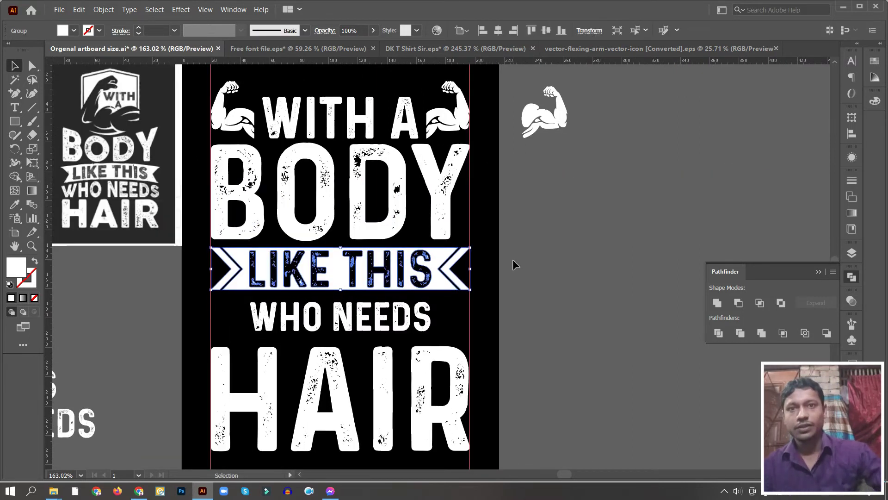
click(513, 260)
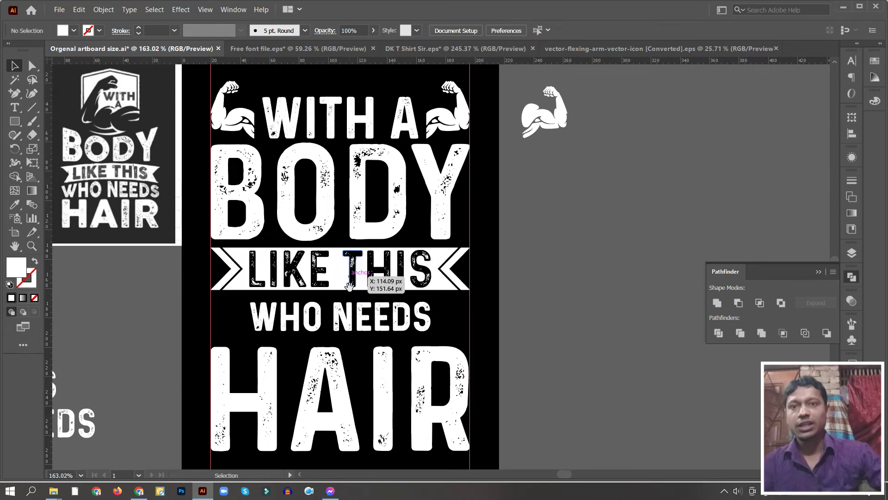
scroll(221, 232, up, 1)
scroll(220, 233, up, 1)
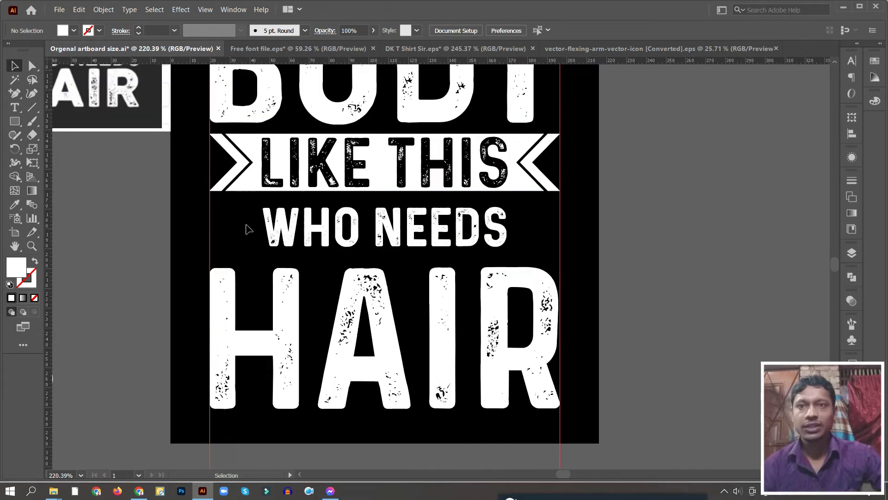
Step: Change the Google Images search from gym to 'barbell vector'
click(140, 493)
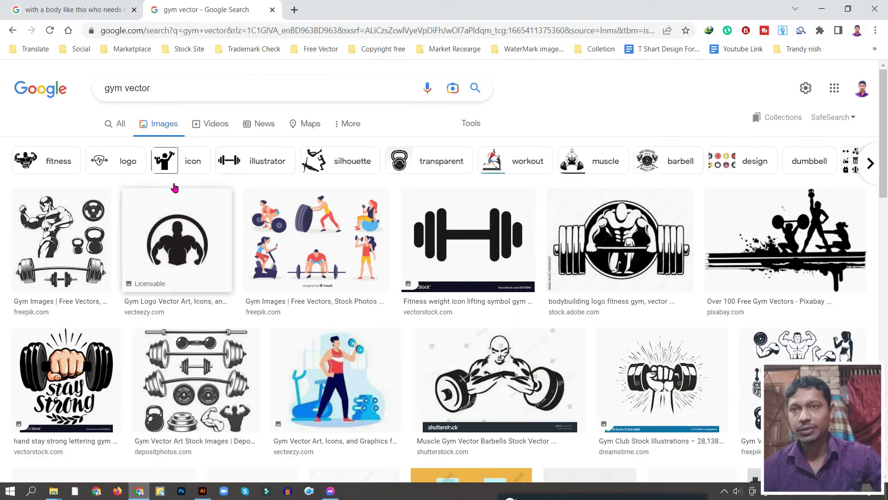
double_click(122, 88)
text(barbell)
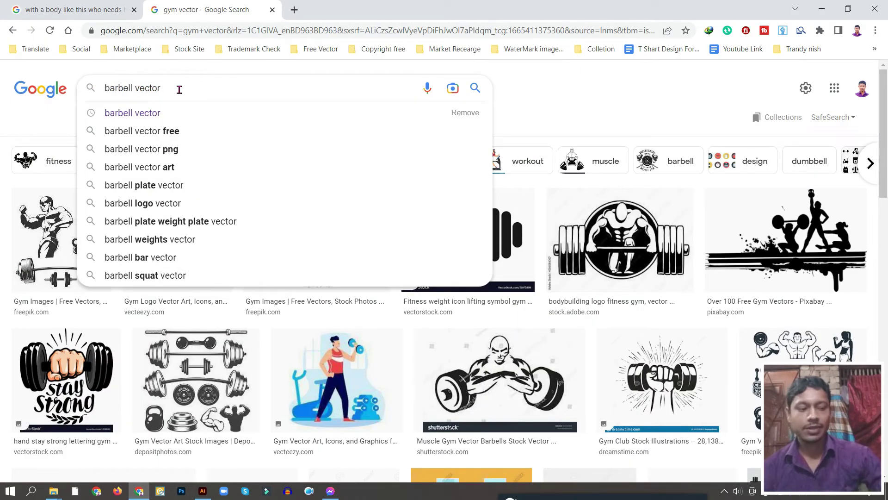
key(Return)
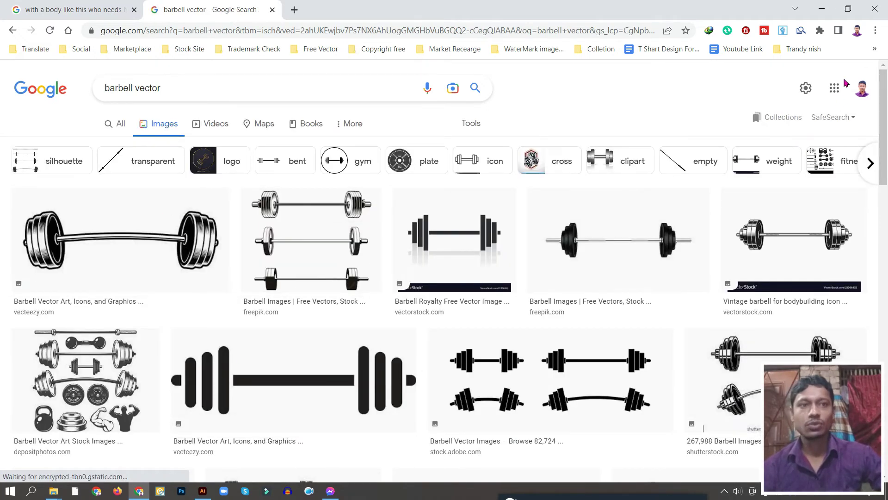
Step: Back in Illustrator, move the white barbell shape up and right beside the artboard
click(822, 8)
drag(571, 268, 617, 232)
click(579, 162)
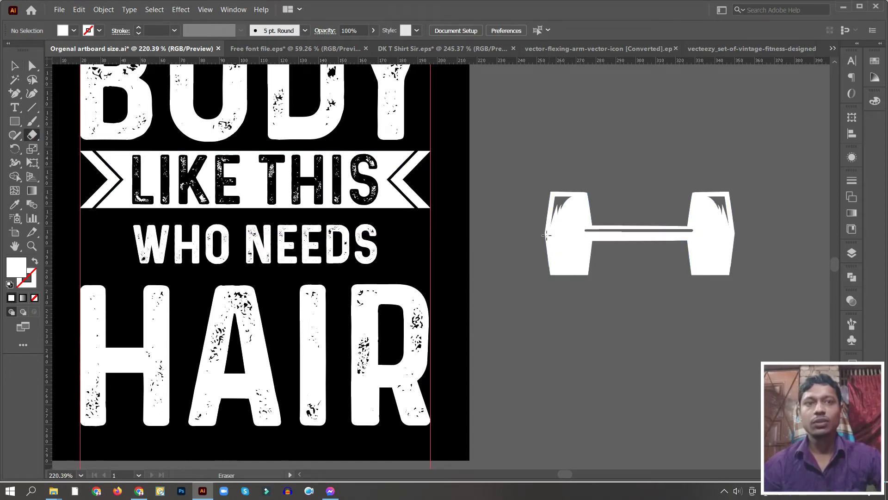
Step: Erase the barbell's left weight
drag(519, 180, 652, 315)
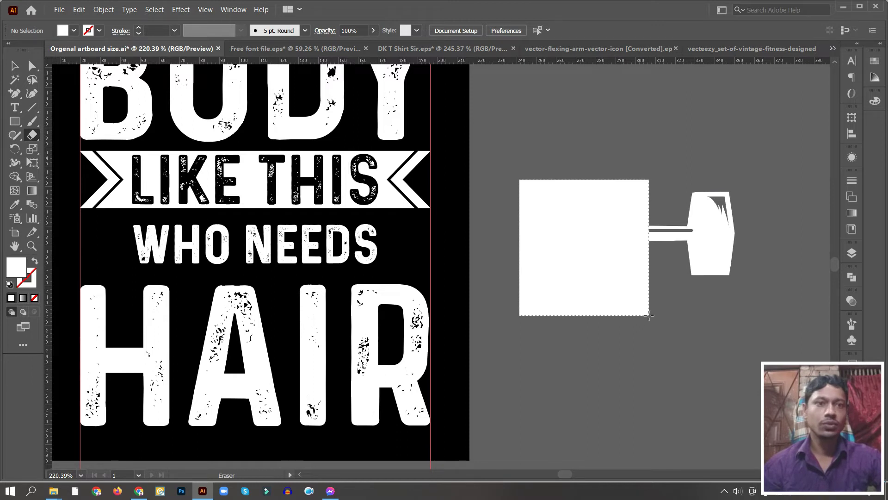
key(v)
scroll(201, 234, up, 5)
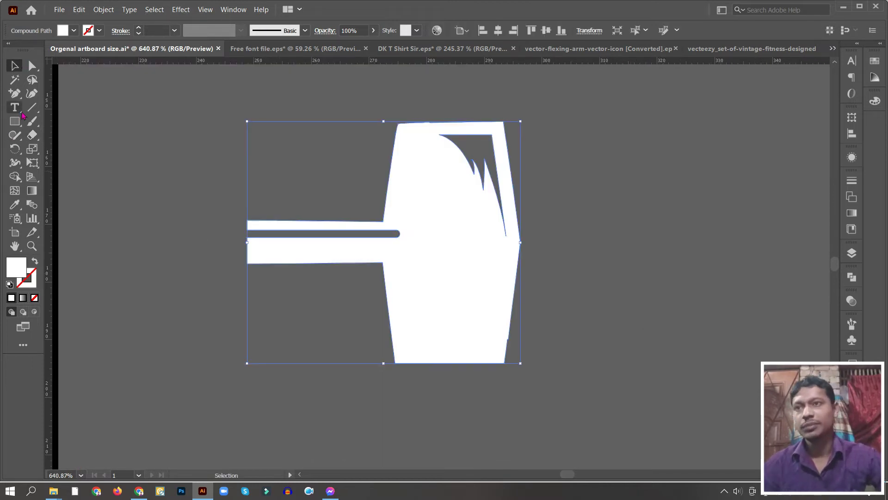
Step: Draw a four-point Pen patch filling in the barbell's bar
drag(15, 94, 53, 91)
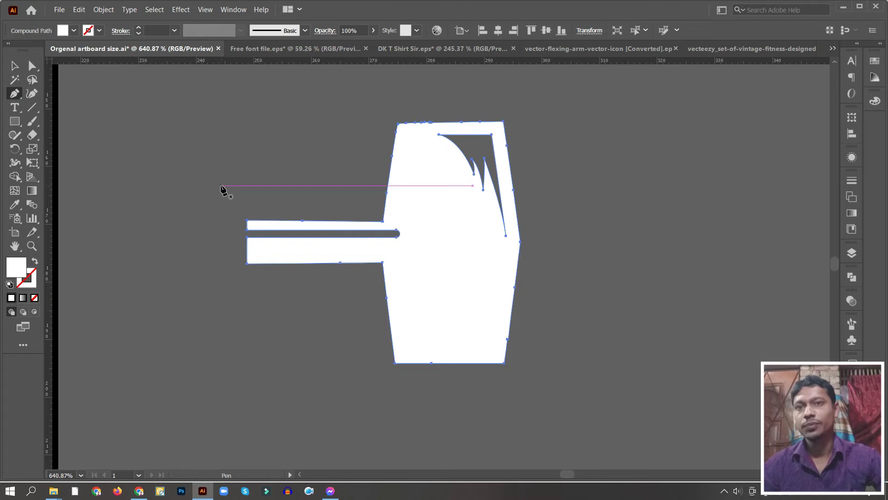
scroll(231, 241, up, 3)
click(237, 230)
click(238, 300)
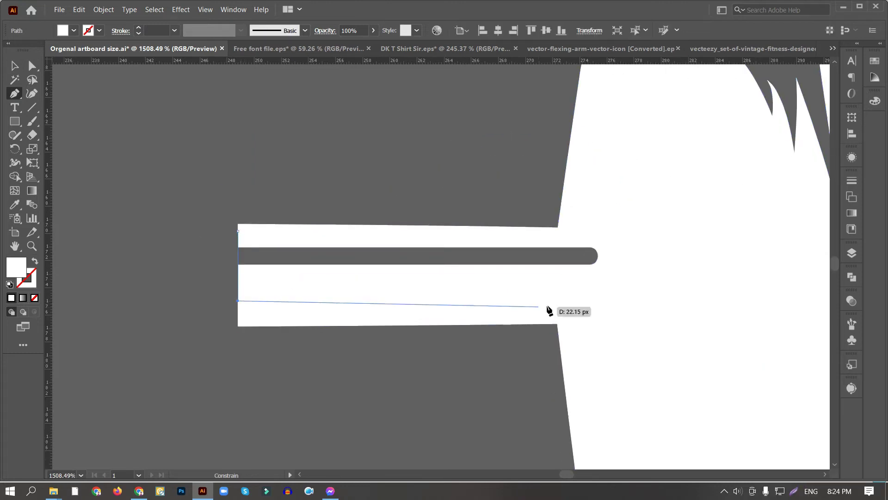
click(651, 301)
click(635, 237)
click(15, 66)
scroll(399, 207, down, 5)
Step: Unite the bar patch with the weight and move the hammer beside WHO NEEDS
drag(315, 159, 509, 266)
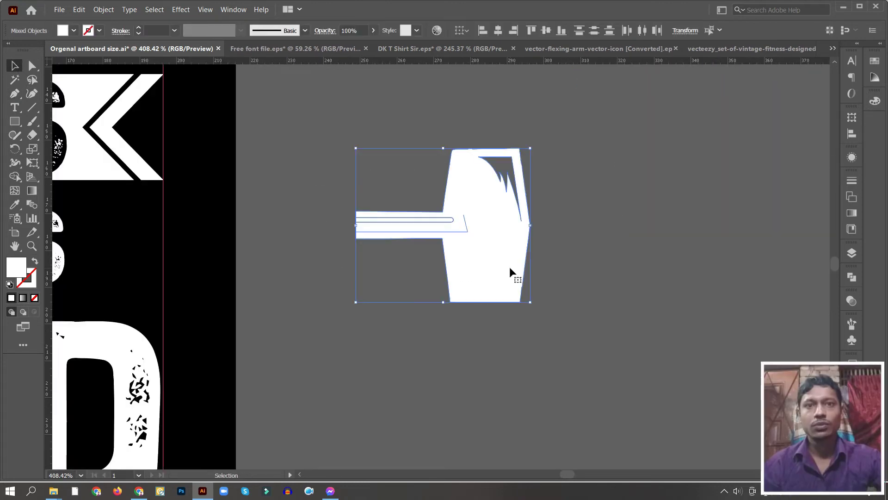
click(852, 277)
click(717, 302)
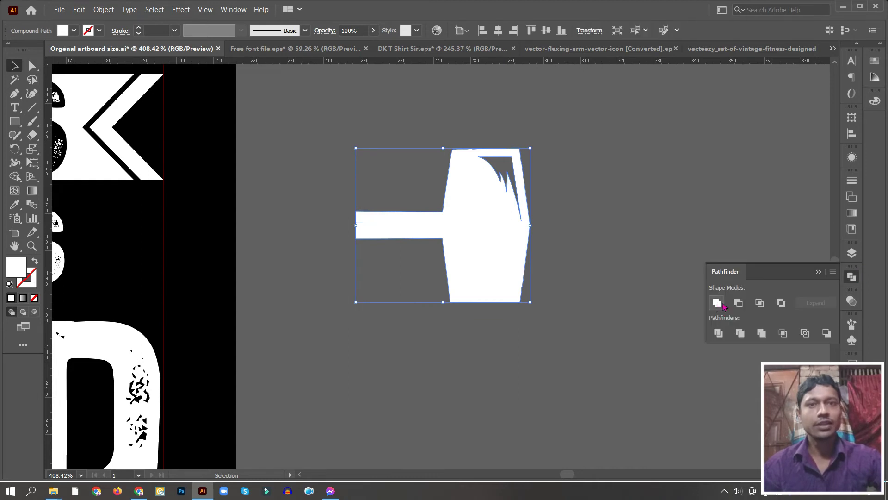
click(630, 287)
scroll(629, 292, down, 2)
scroll(592, 298, down, 2)
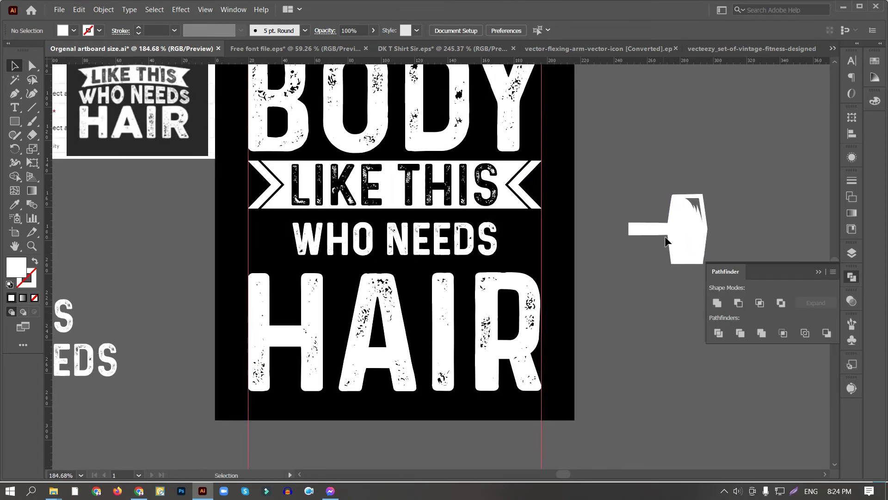
drag(633, 234, 513, 236)
scroll(411, 231, up, 3)
Step: Shrink the hammer to match the text height beside the S of NEEDS
drag(407, 229, 482, 223)
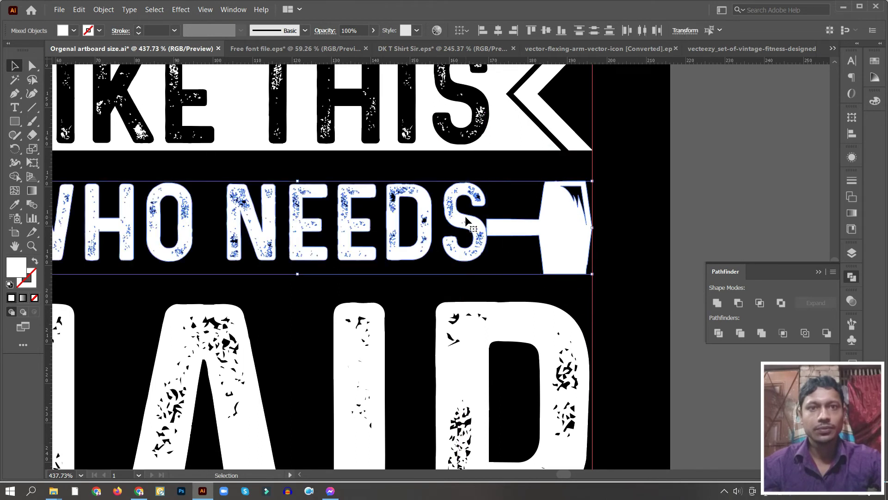
scroll(516, 292, up, 3)
drag(559, 98, 560, 121)
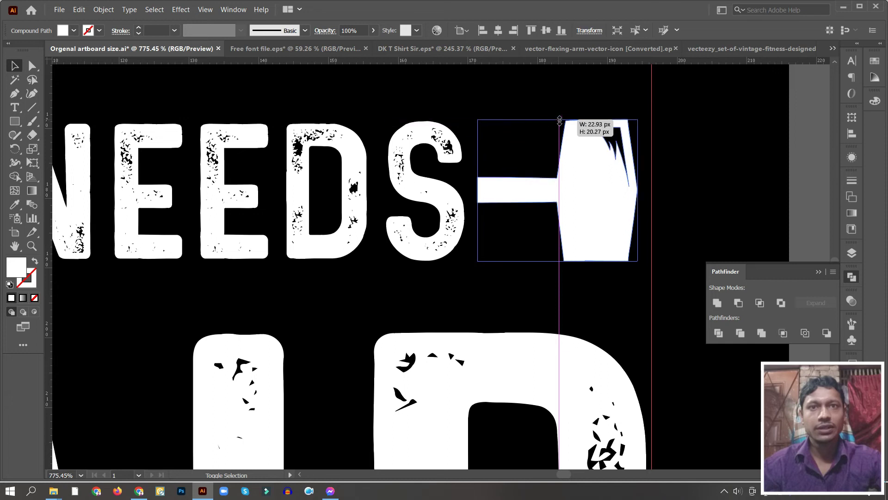
drag(559, 121, 560, 122)
click(540, 134)
scroll(562, 245, down, 5)
scroll(563, 246, up, 1)
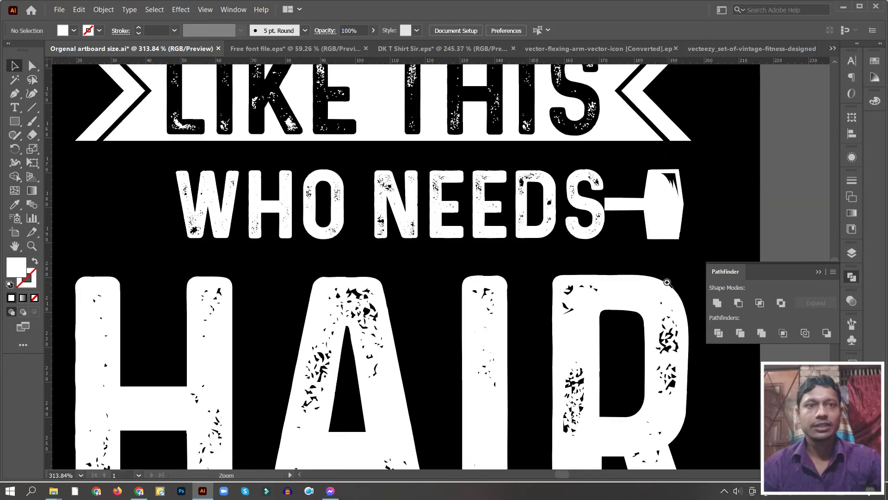
Step: Draw a Pen filler wedge between the hammer handle and the S
click(595, 215)
scroll(595, 215, up, 10)
key(p)
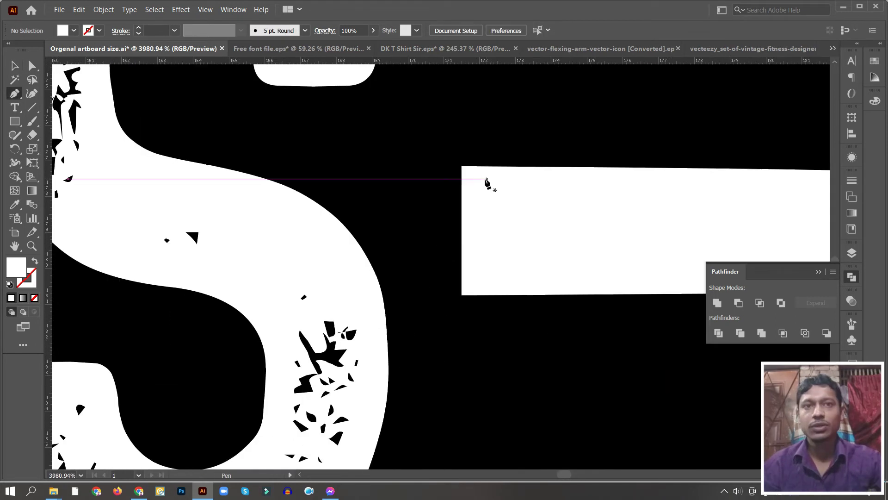
click(463, 166)
click(462, 295)
click(250, 296)
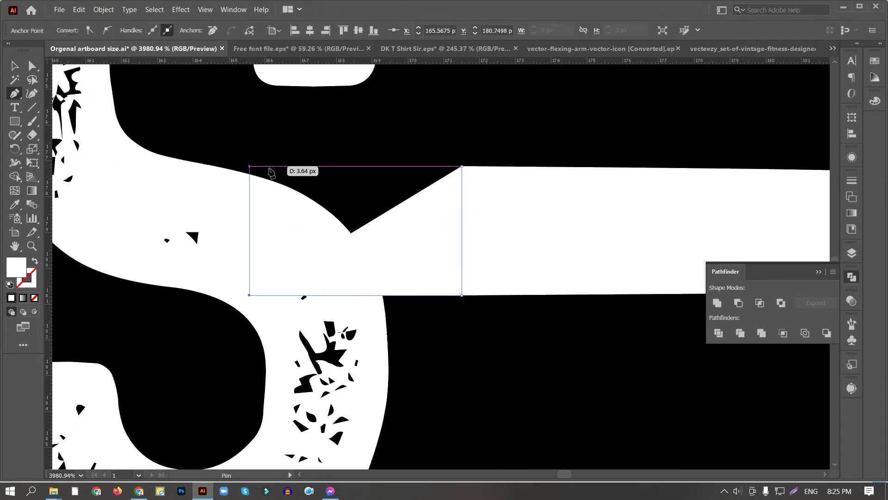
click(250, 166)
key(v)
Step: Unite the filler wedge with the hammer
drag(433, 148, 572, 259)
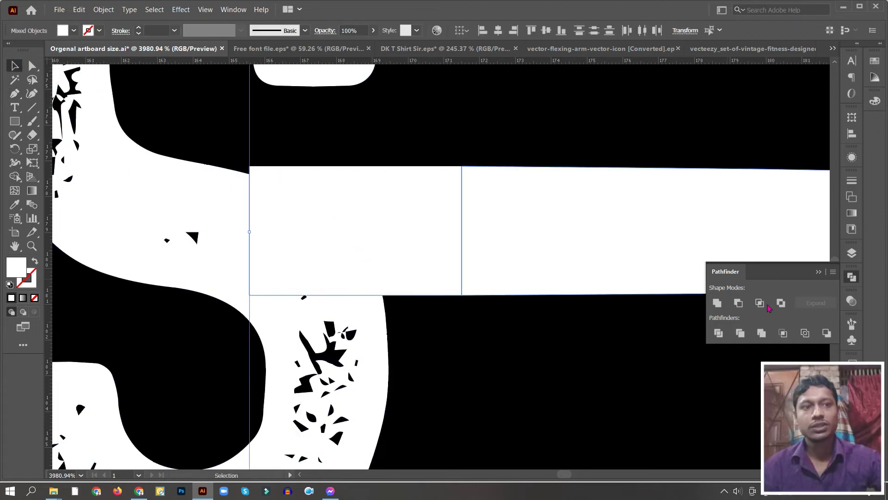
click(716, 304)
scroll(502, 130, down, 5)
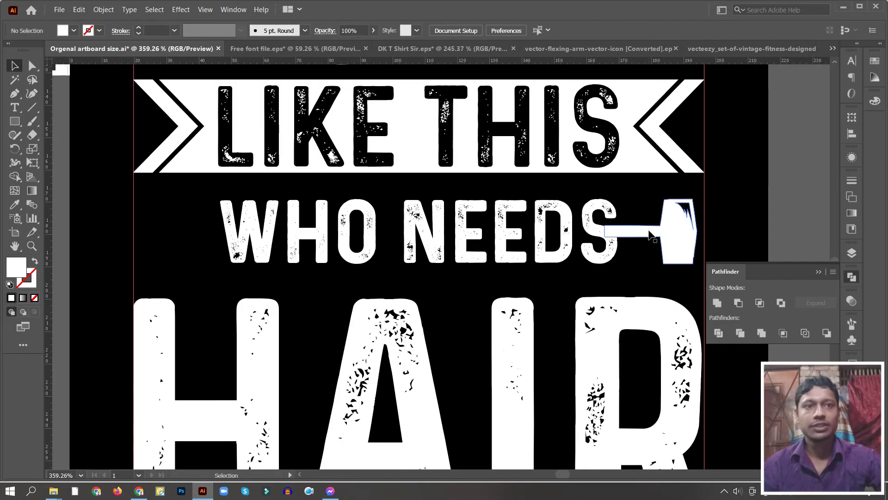
click(650, 235)
Step: Reflect a vertical copy of the hammer and align it to the banner's left edge
right_click(672, 228)
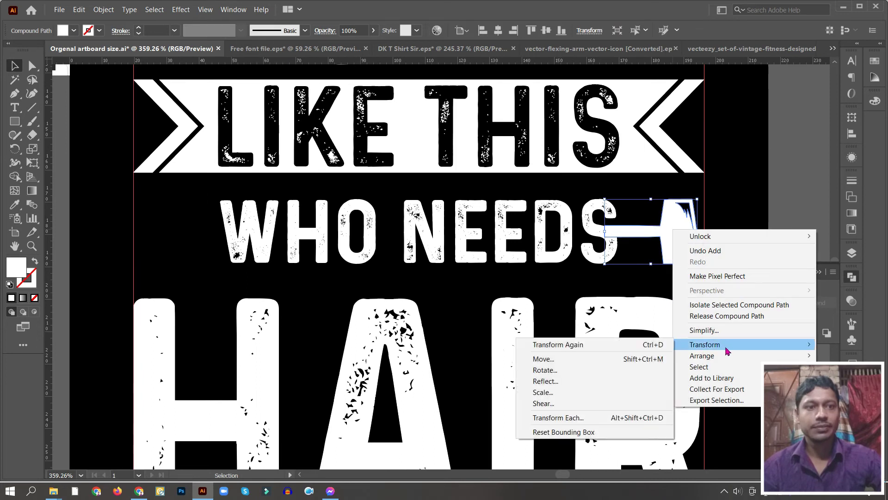
click(546, 381)
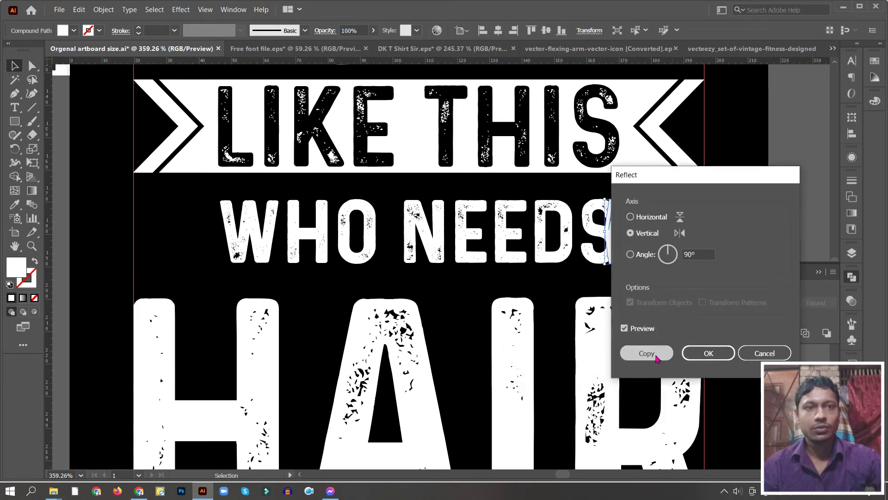
click(647, 353)
shift+click(415, 145)
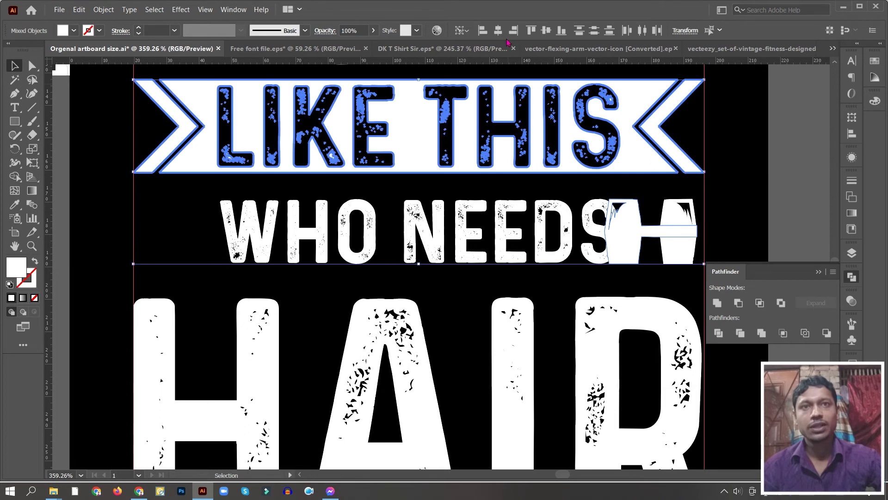
click(483, 30)
shift+click(574, 139)
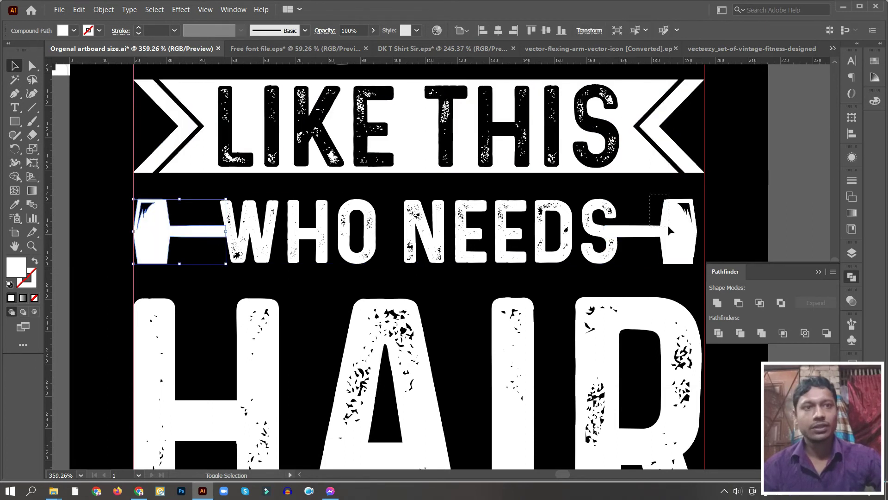
Step: Centre WHO NEEDS horizontally between the two hammers
shift+click(668, 225)
click(546, 30)
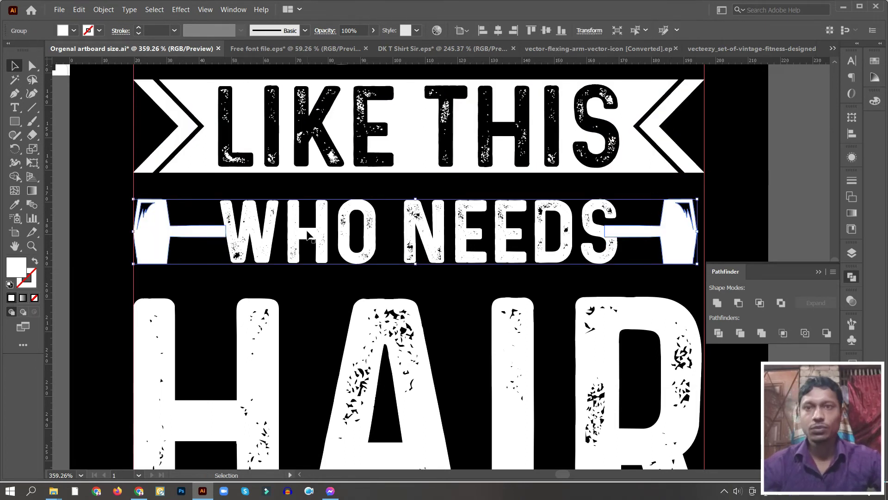
shift+click(305, 231)
click(206, 238)
click(498, 31)
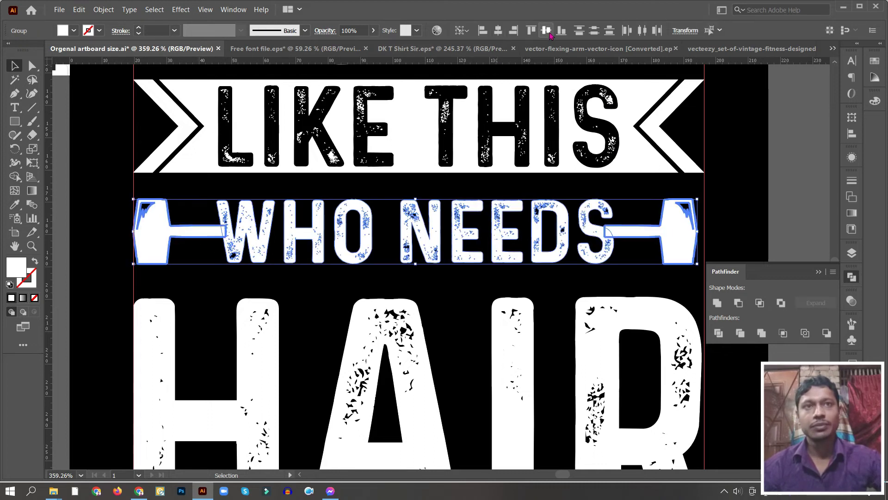
click(204, 194)
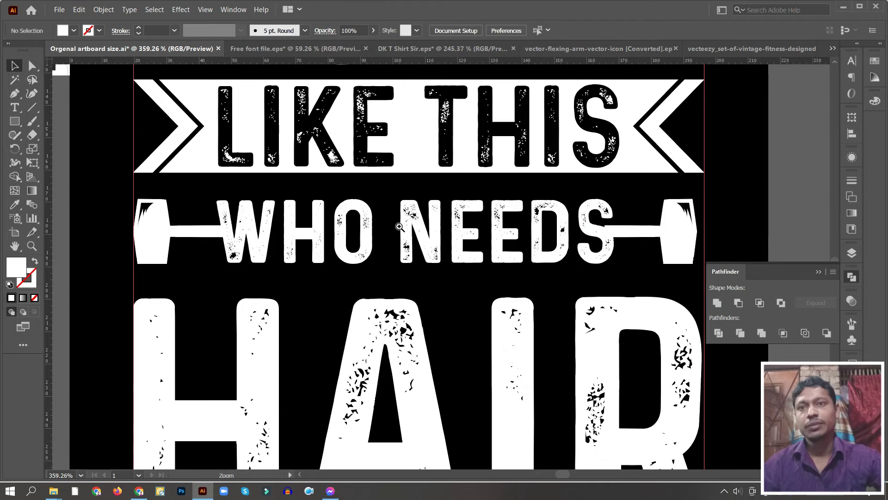
scroll(204, 194, down, 3)
scroll(344, 235, up, 1)
scroll(360, 253, up, 1)
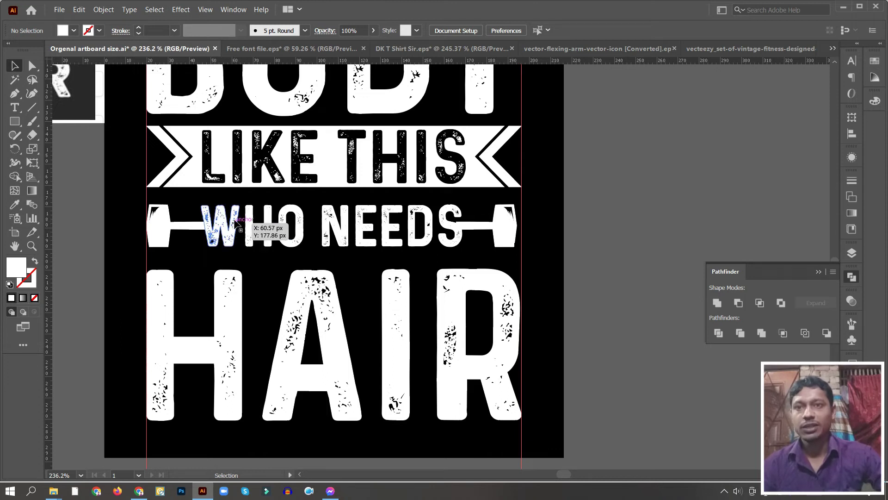
click(235, 221)
Step: Create a 2 px offset outline around WHO NEEDS, unite it, and fill it black
click(103, 9)
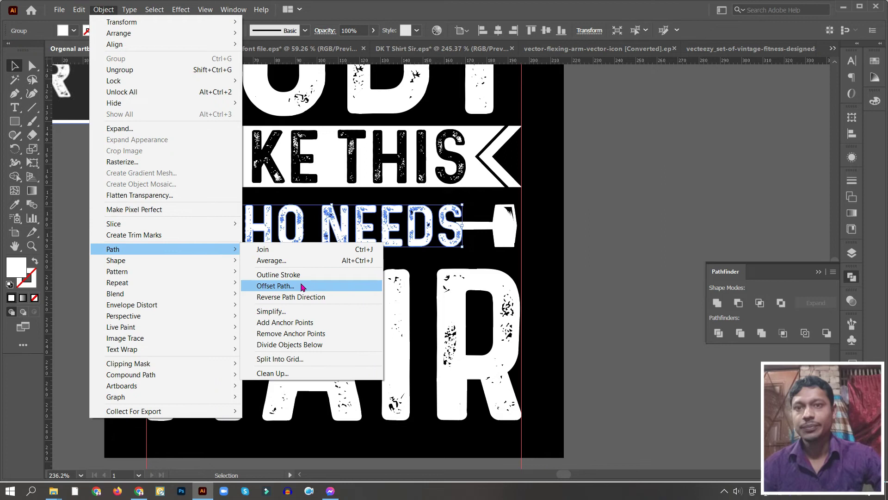
mouse_move(112, 248)
click(554, 293)
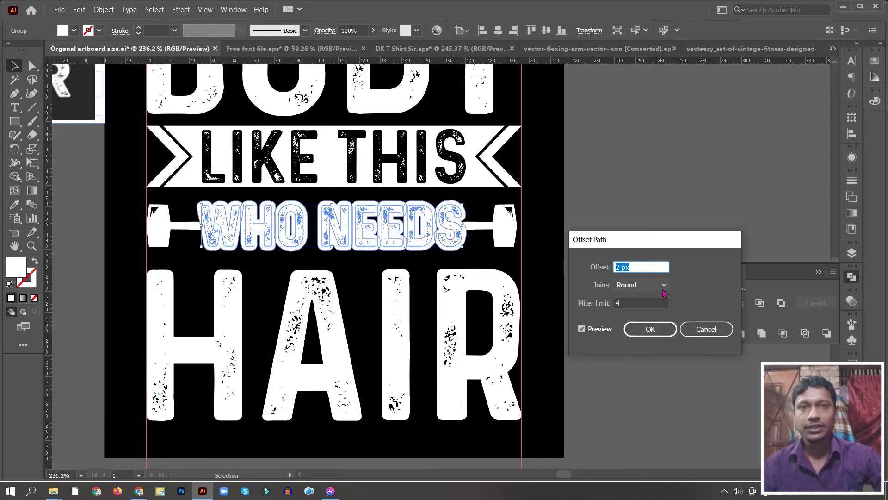
click(650, 329)
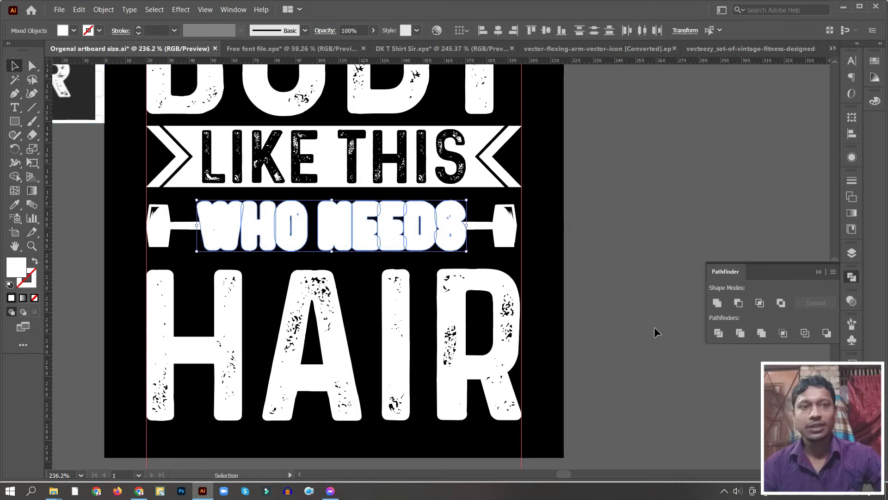
click(720, 337)
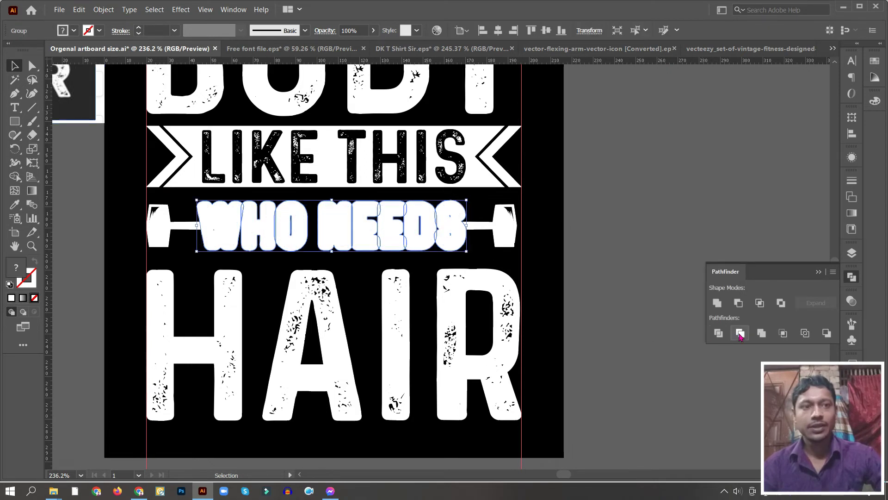
click(717, 304)
key(i)
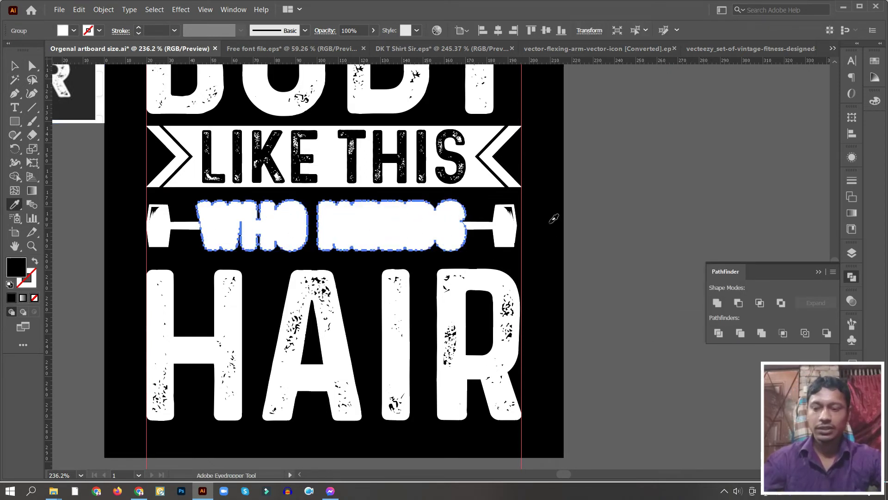
click(554, 218)
key(v)
click(523, 227)
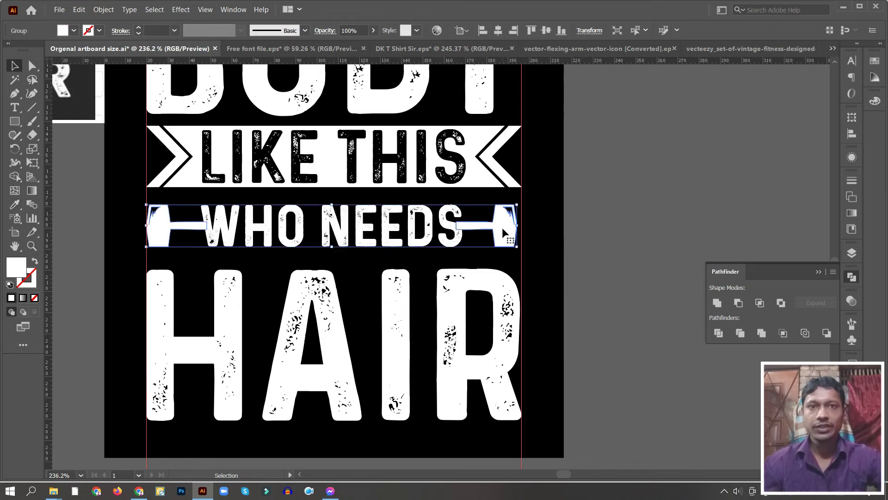
Step: Mask the hammers with the pasted black WHO NEEDS outline, with Clip unchecked
click(852, 301)
click(810, 332)
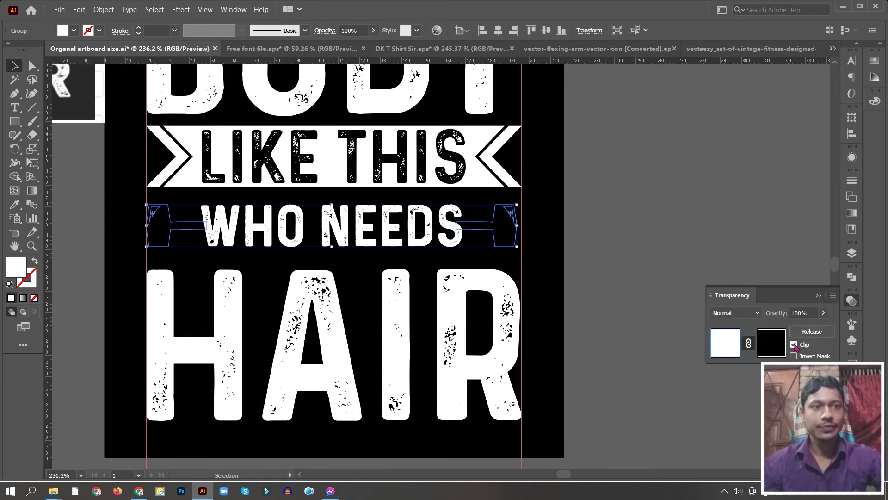
click(794, 345)
key(ctrl+f)
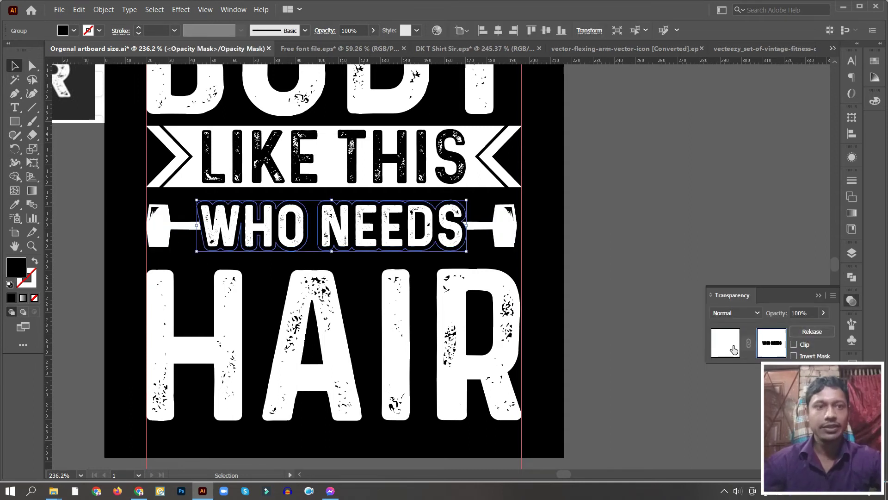
click(728, 347)
scroll(210, 228, up, 3)
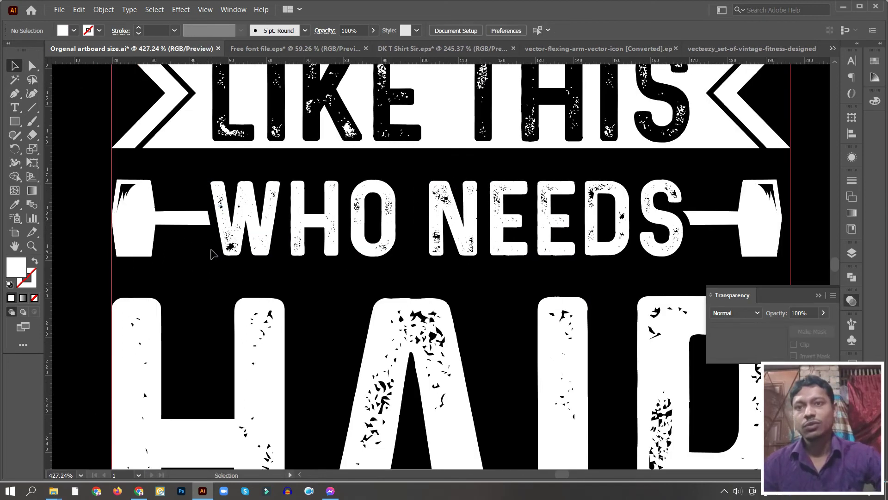
Step: Nudge the WHO NEEDS barbell row up slightly
drag(279, 274, 181, 174)
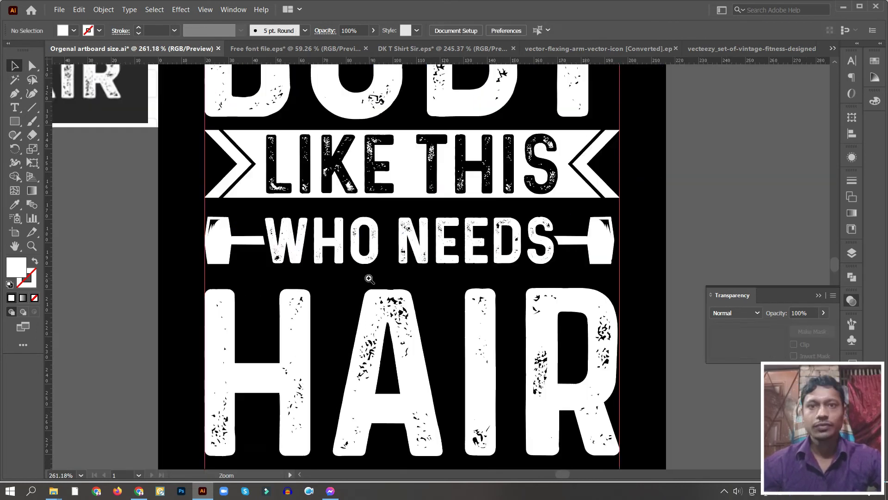
scroll(366, 277, down, 3)
scroll(366, 277, down, 2)
key(Up)
key(Up)
key(Up)
key(Up)
key(Up)
key(Up)
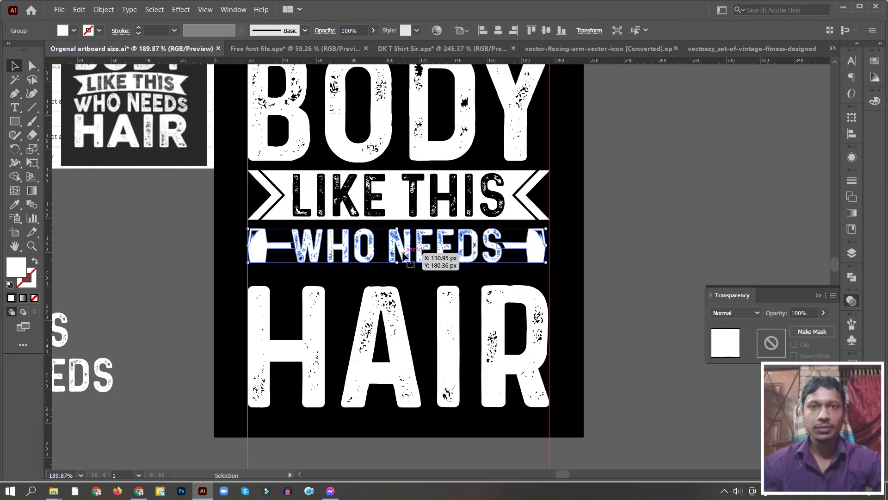
key(ctrl+shift+a)
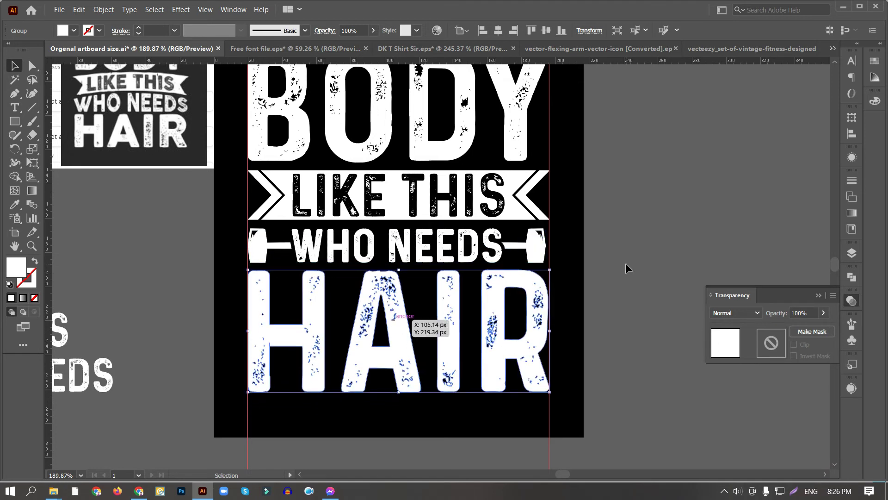
scroll(532, 180, down, 3)
Step: Centre the whole text design horizontally and bring the Chrome barbell search forward
click(356, 167)
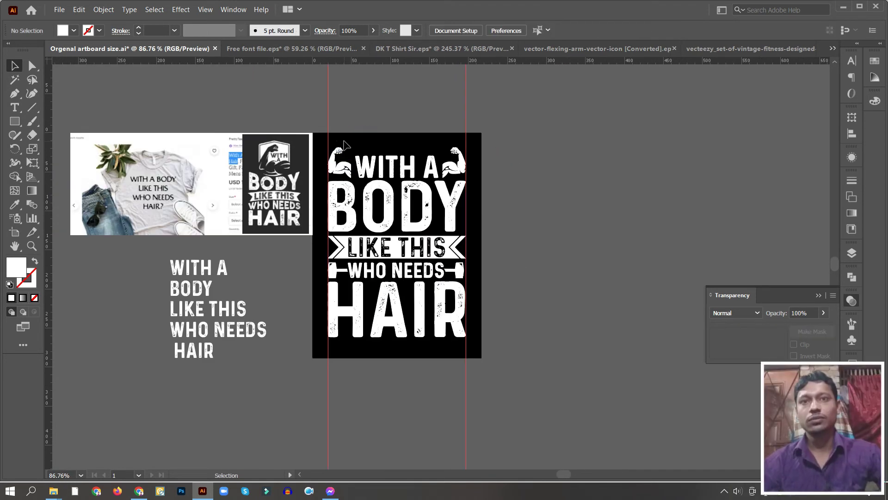
click(497, 33)
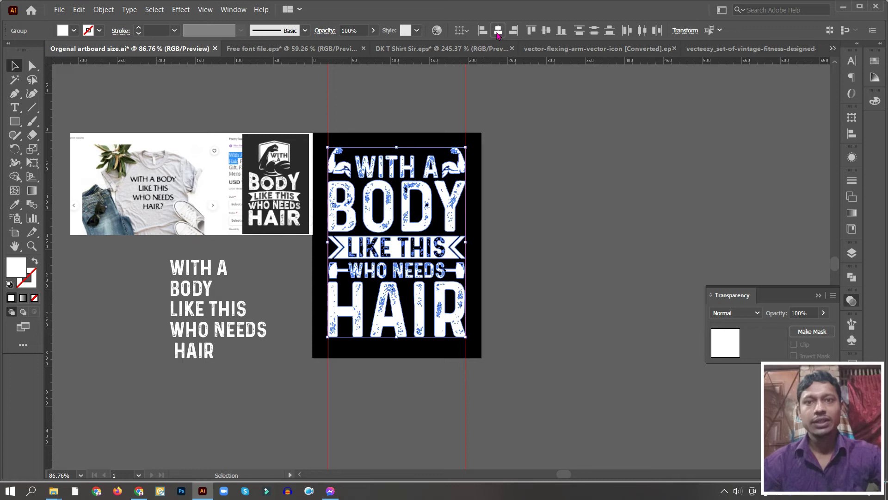
click(852, 133)
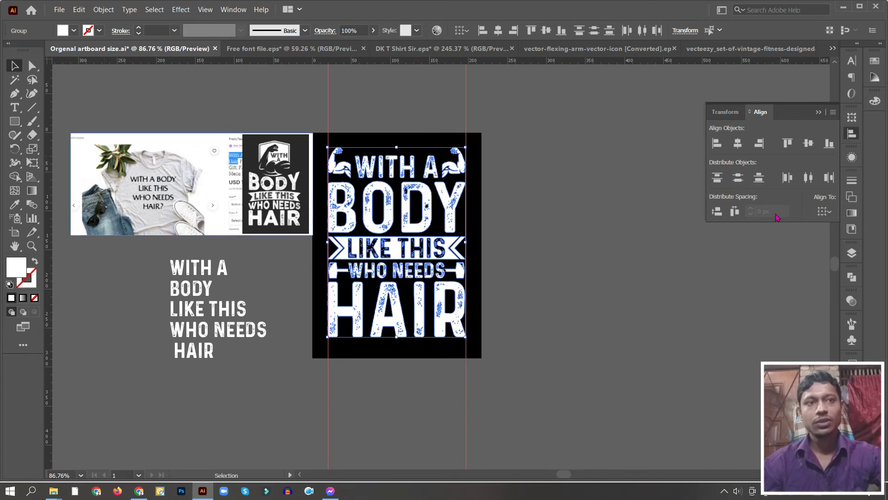
click(555, 241)
alt+scroll(430, 273, up, 2)
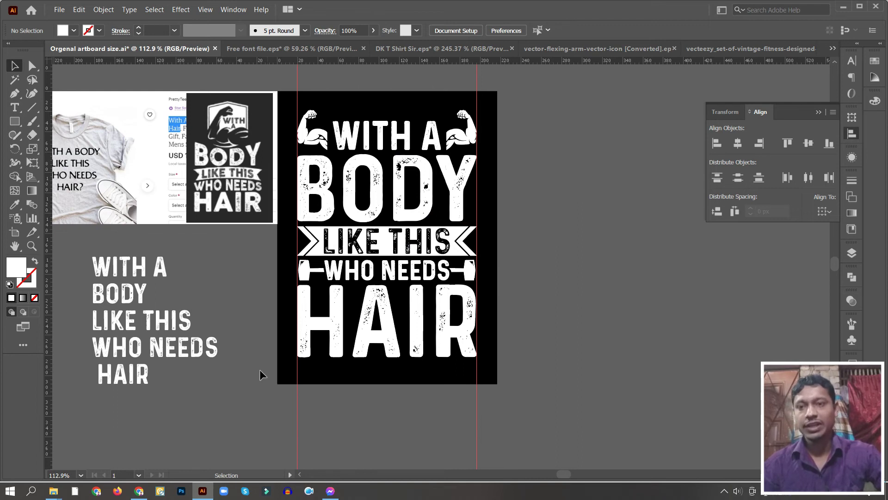
click(139, 492)
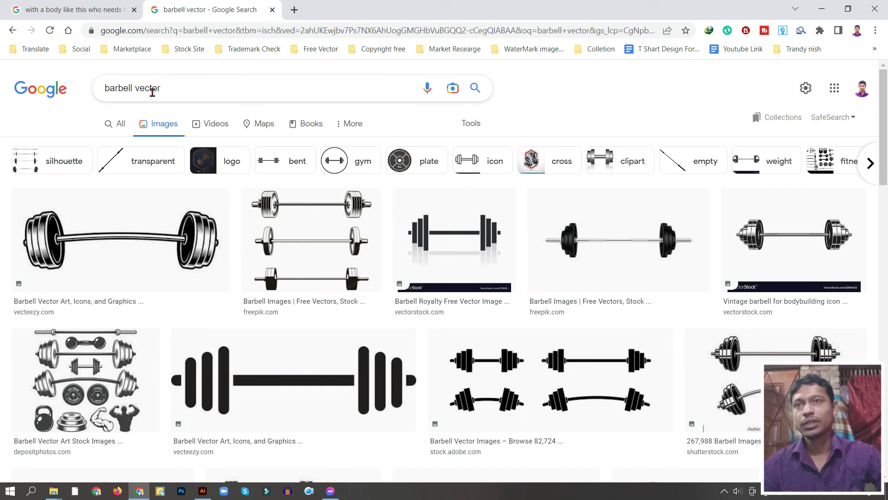
Step: Search Google Images in a new tab for 'gym t shirt design'
click(294, 10)
click(397, 241)
text(gym t shirt design)
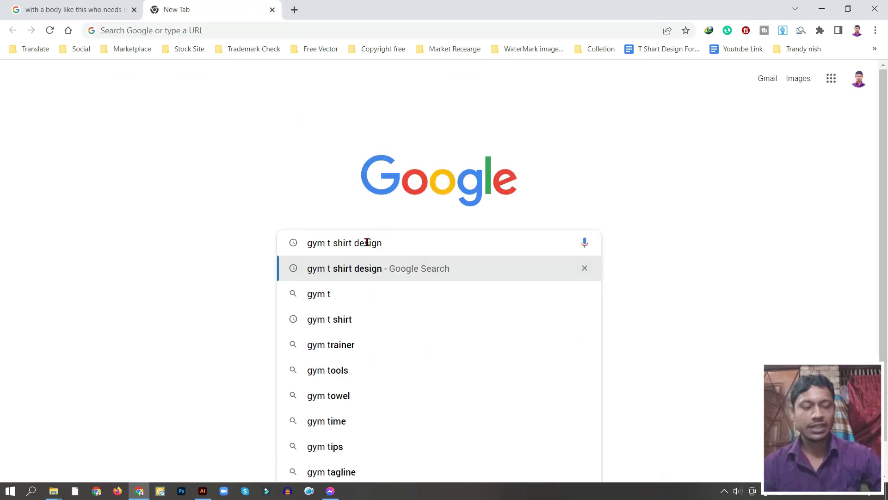
key(Return)
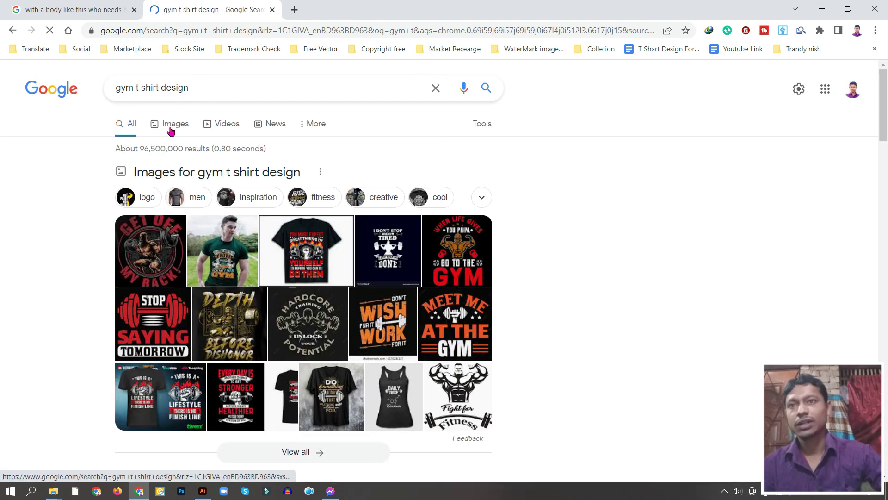
click(171, 131)
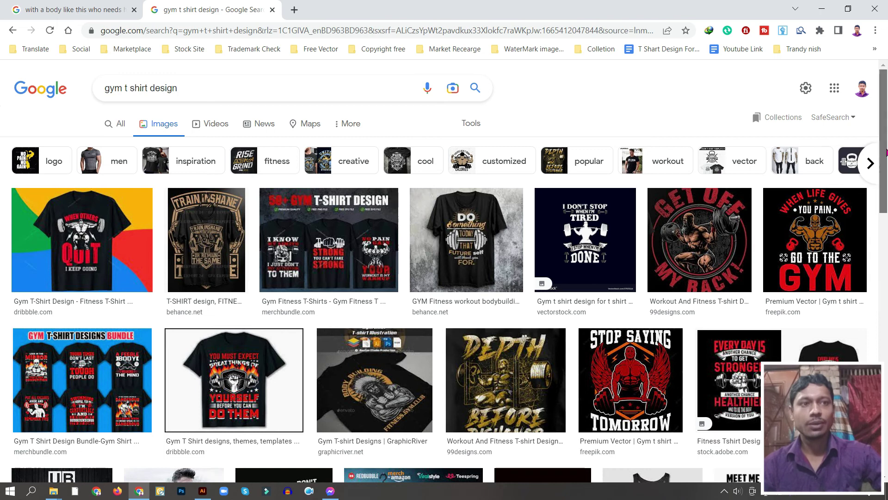
scroll(884, 278, down, 5)
drag(887, 245, 886, 264)
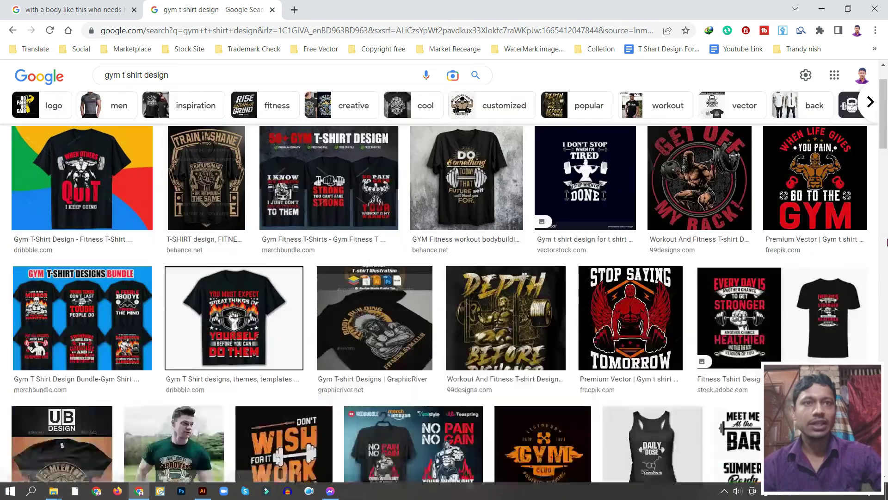
drag(886, 222, 887, 159)
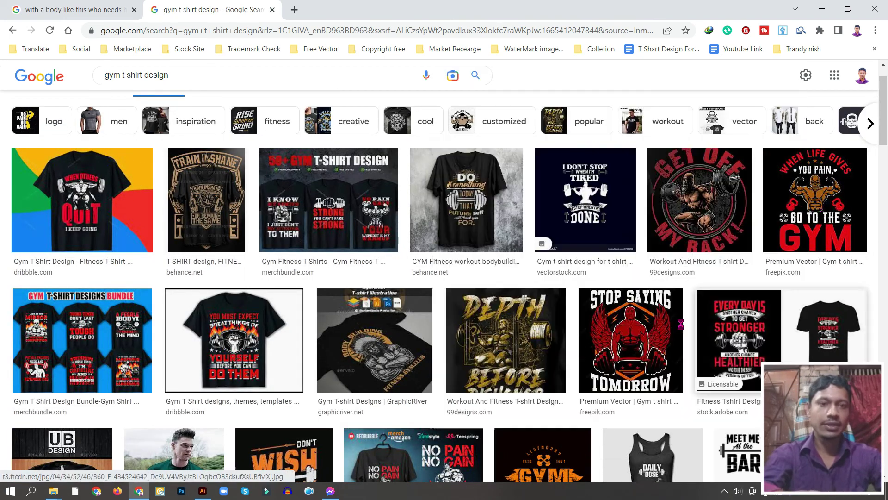
Step: Screenshot the red GYM lettering and paste it beside the Illustrator design
key(Print)
drag(481, 332, 748, 421)
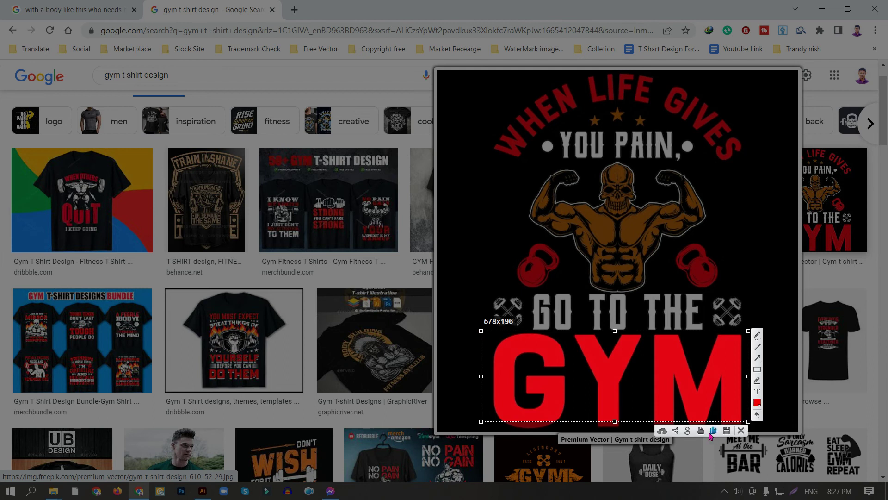
click(713, 431)
click(202, 490)
key(ctrl+v)
drag(497, 283, 655, 280)
click(655, 280)
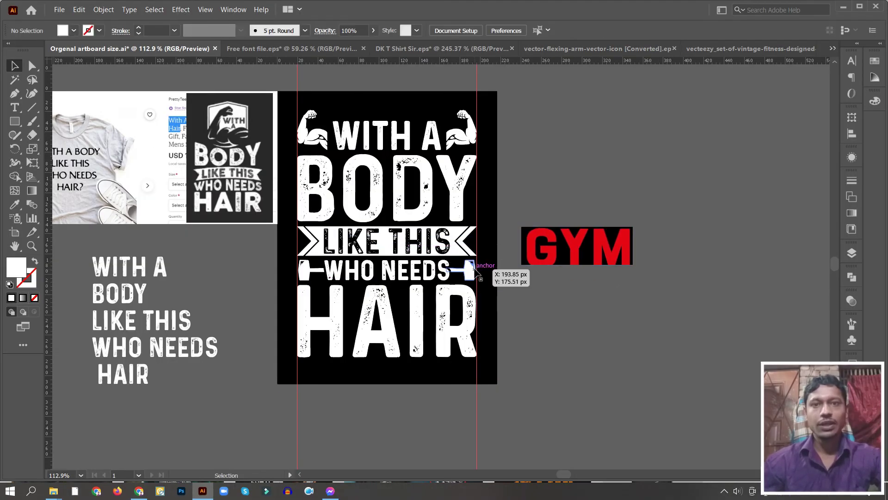
Step: Eyedrop the GYM red onto the BODY and HAIR lettering
click(457, 186)
key(i)
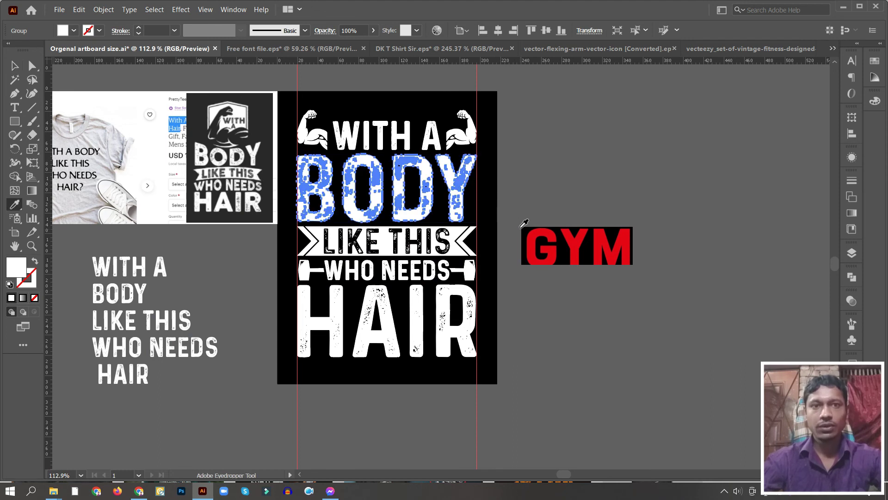
click(531, 231)
ctrl+click(525, 192)
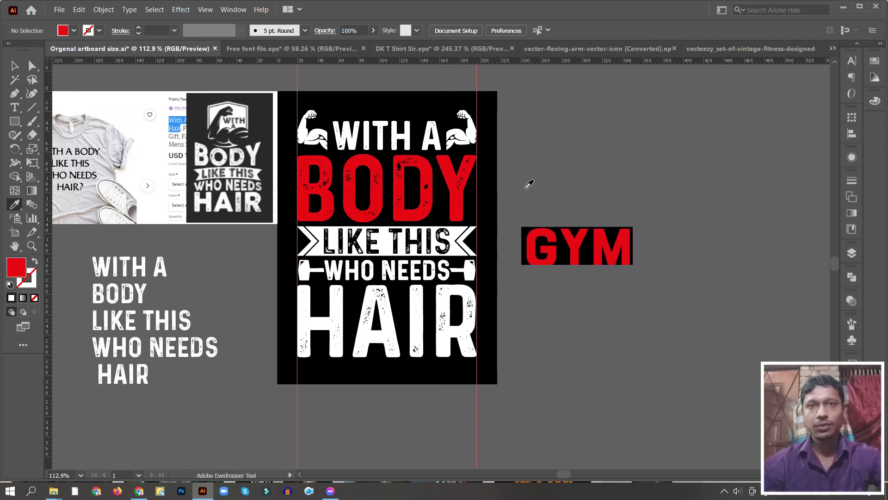
ctrl+click(456, 303)
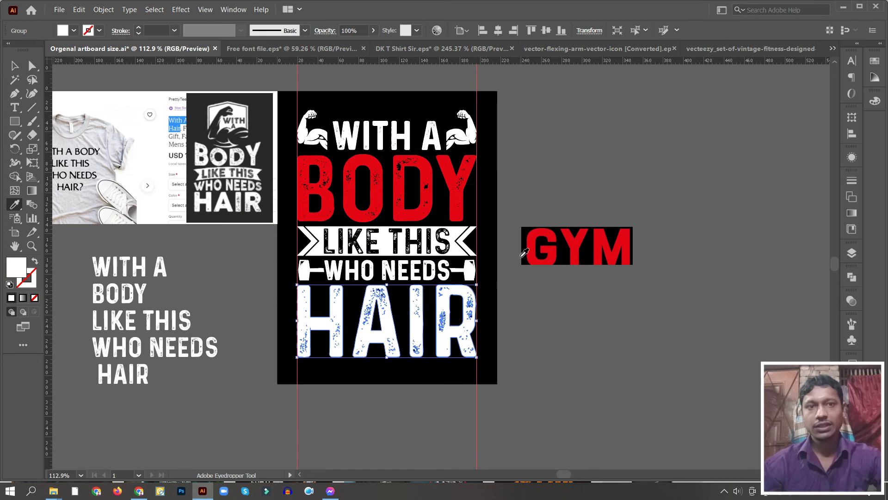
click(531, 241)
ctrl+click(540, 192)
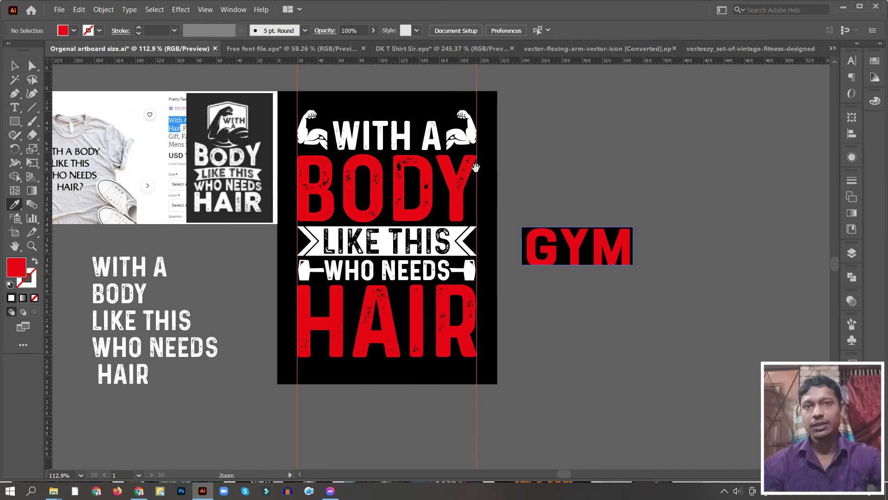
scroll(476, 168, up, 3)
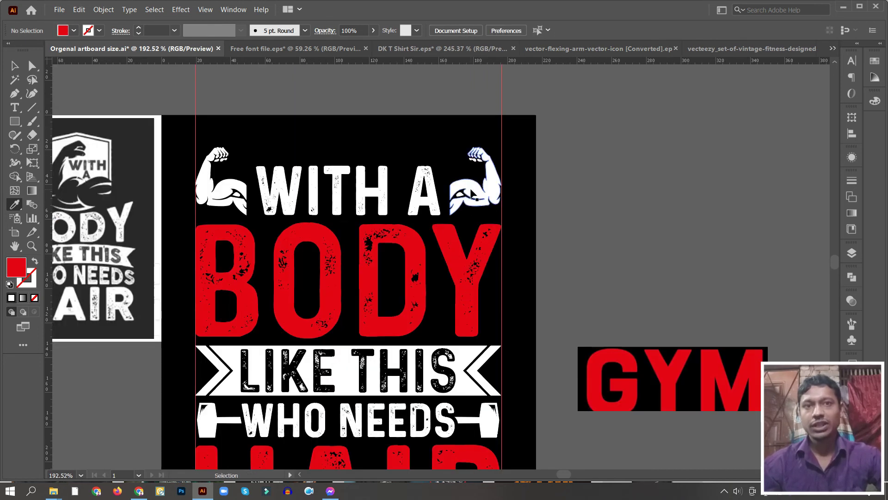
Step: Eyedrop the GYM red onto the arms and WITH A group
key(v)
right_click(470, 188)
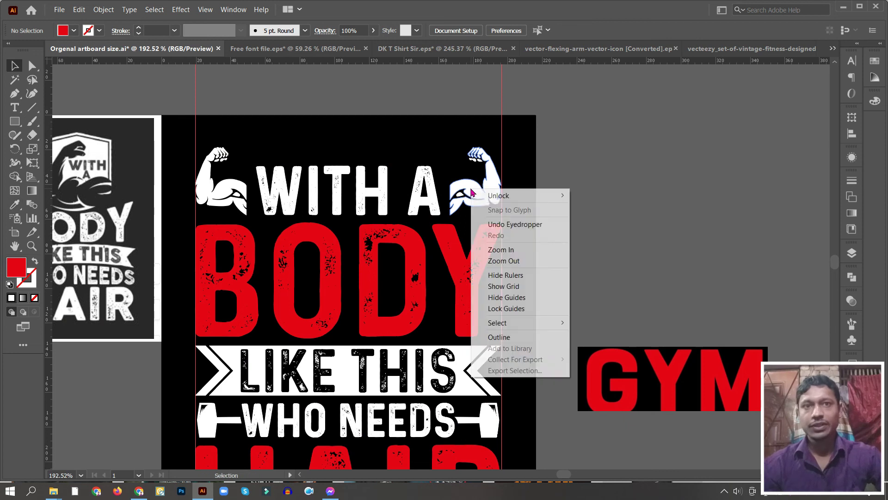
key(Escape)
click(491, 194)
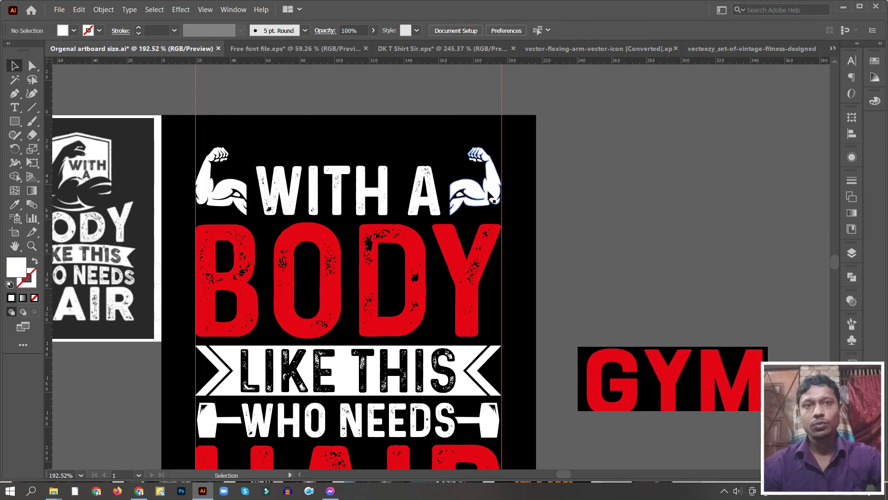
key(i)
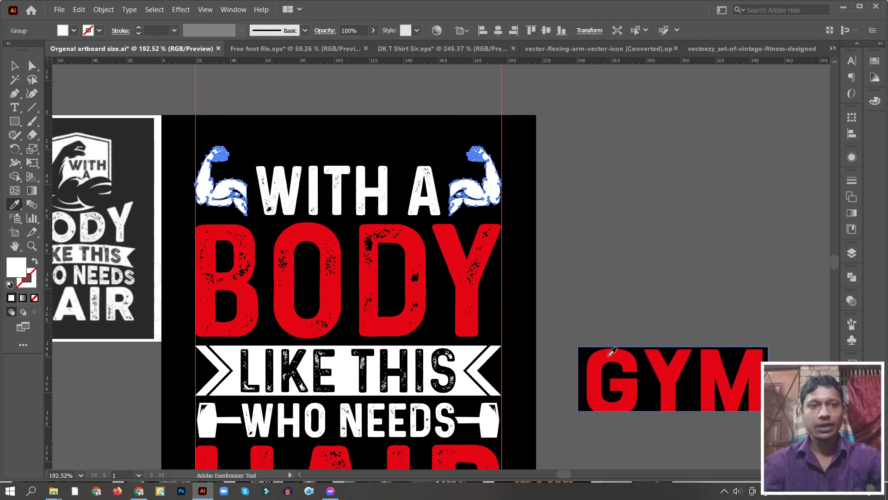
click(612, 353)
key(v)
click(574, 273)
Step: Check the artwork's individual paths, then switch to the YouTube channel page
scroll(574, 250, down, 2)
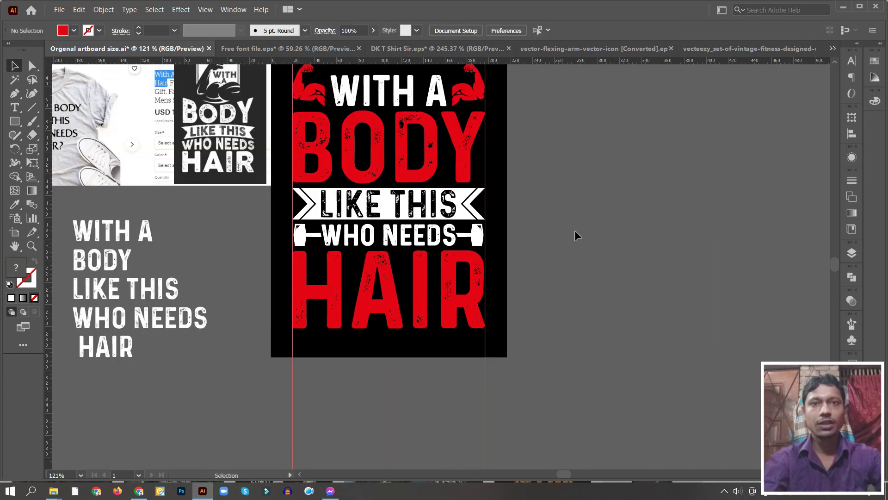
scroll(551, 214, down, 1)
scroll(283, 115, up, 1)
key(a)
drag(283, 114, 457, 329)
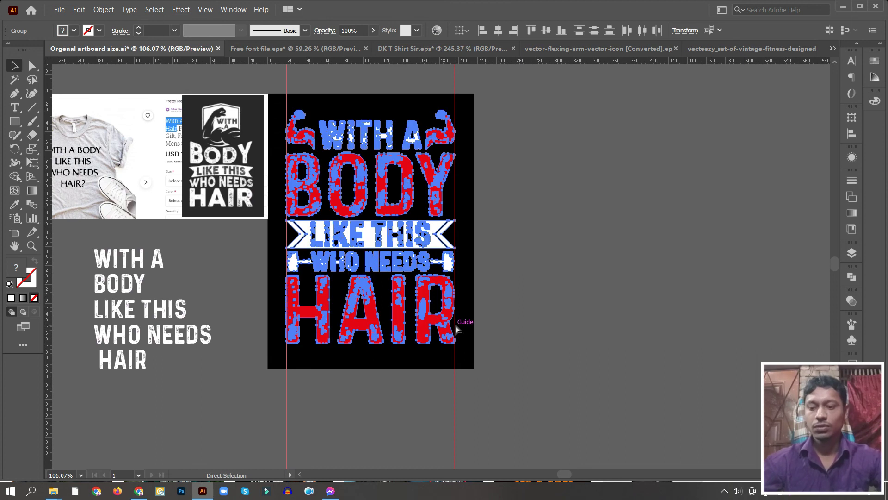
key(ctrl+shift+a)
key(v)
scroll(257, 115, up, 2)
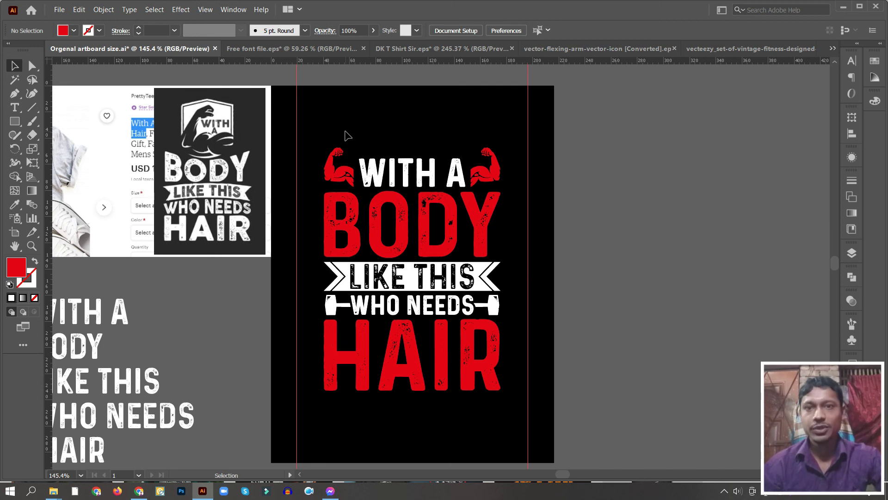
key(alt+Tab)
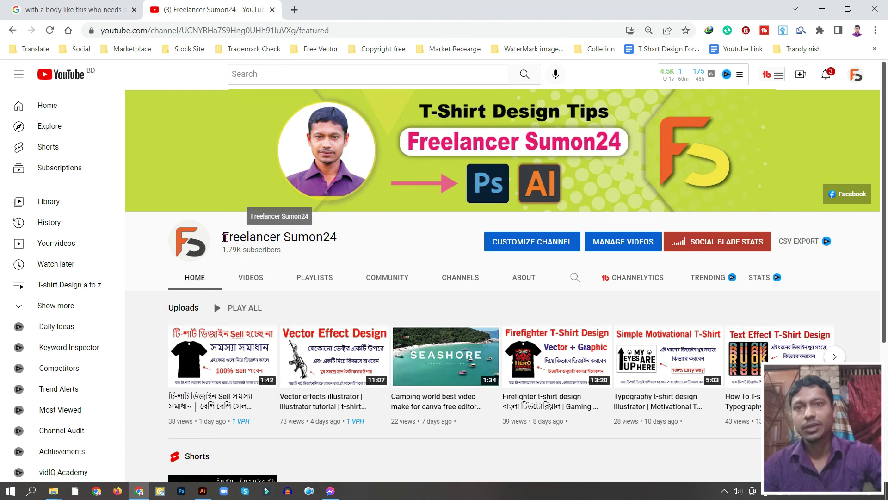
Step: Show the channel's Playlists tab and scroll through the playlist thumbnails
drag(225, 237, 298, 256)
click(306, 256)
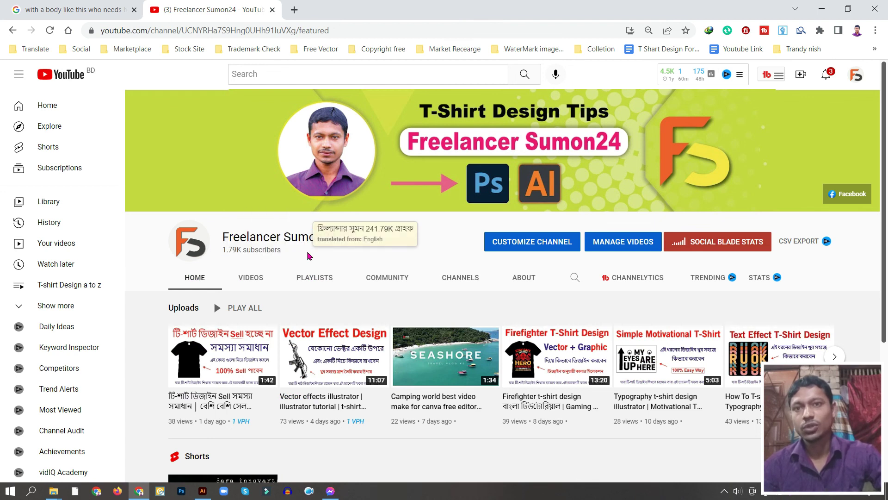
click(313, 279)
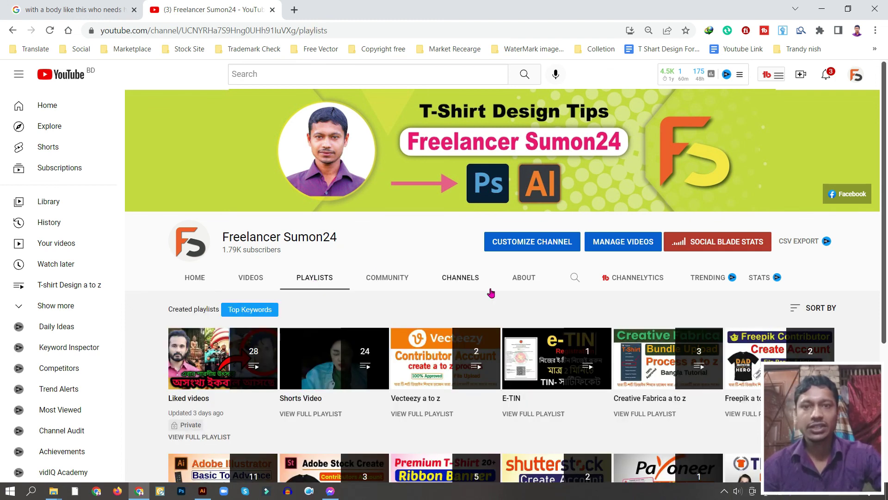
scroll(850, 280, down, 3)
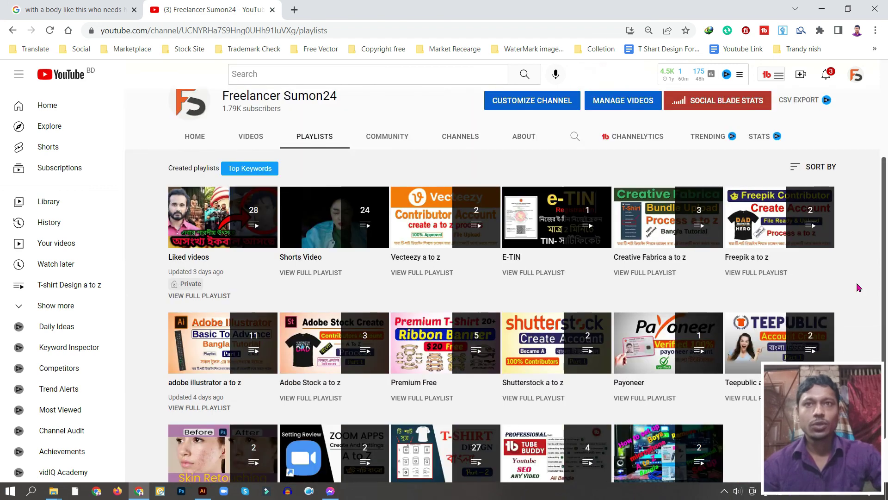